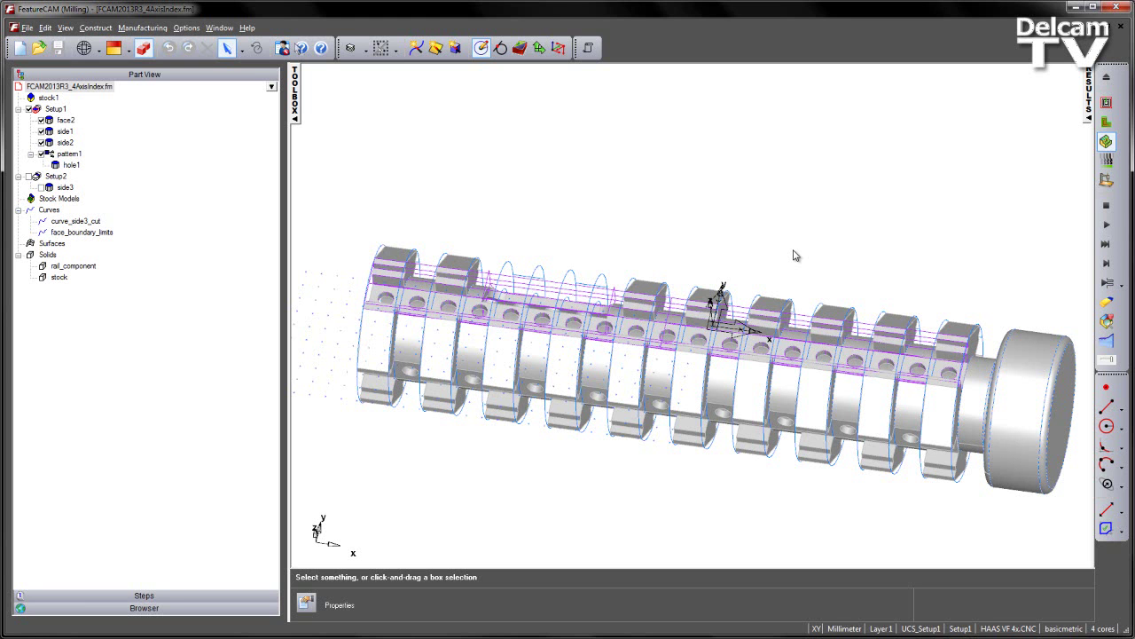
# - Spin the part about its long axis in the graphics window to view another side
pyautogui.moveTo(727, 272); pyautogui.dragTo(736, 228, button='middle')
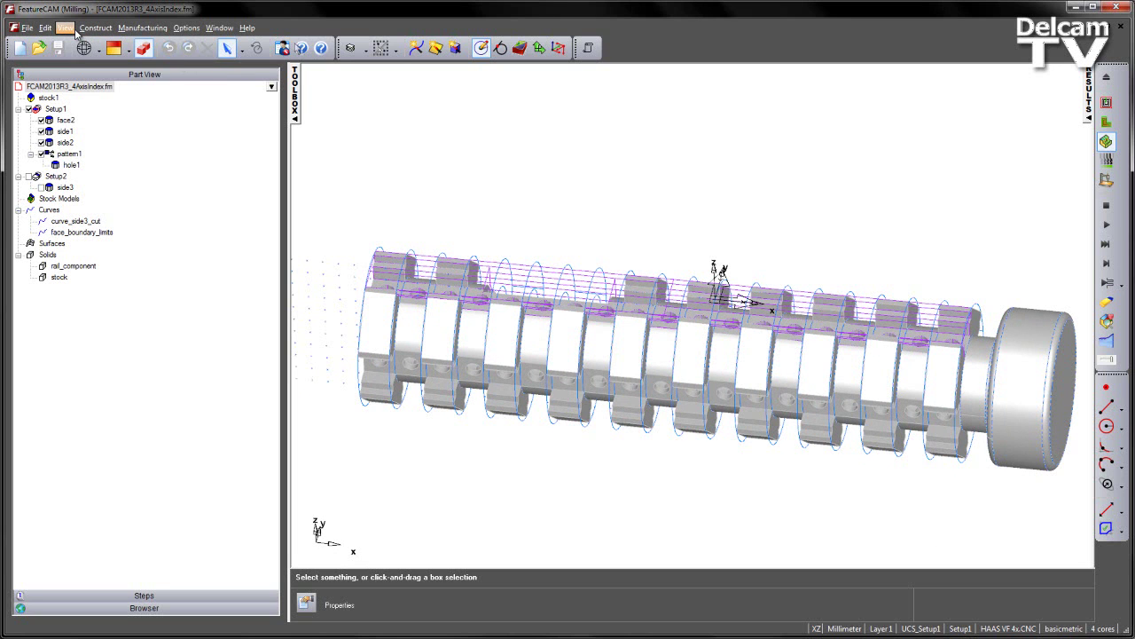
pyautogui.click(75, 30)
pyautogui.moveTo(126, 109)
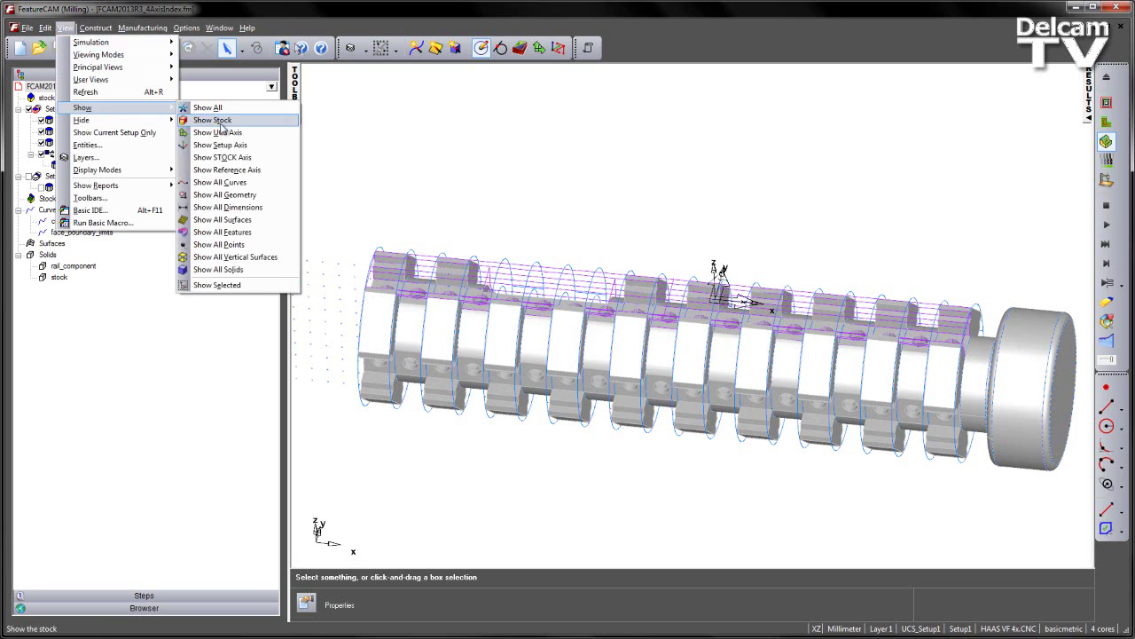
pyautogui.click(221, 157)
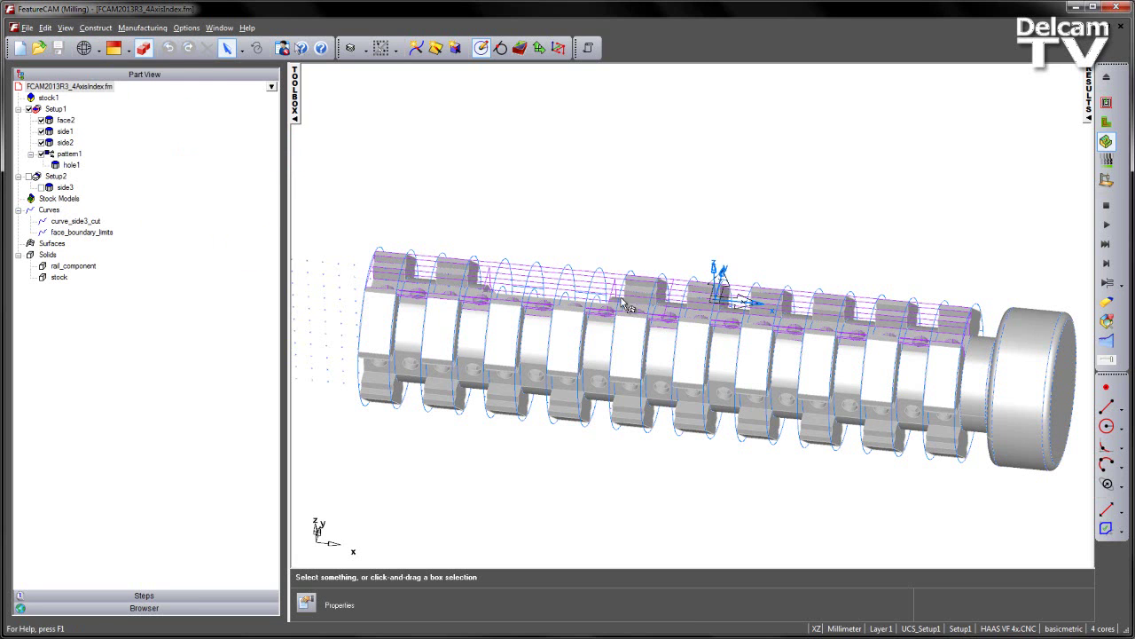
pyautogui.moveTo(625, 306); pyautogui.dragTo(653, 295, button='middle')
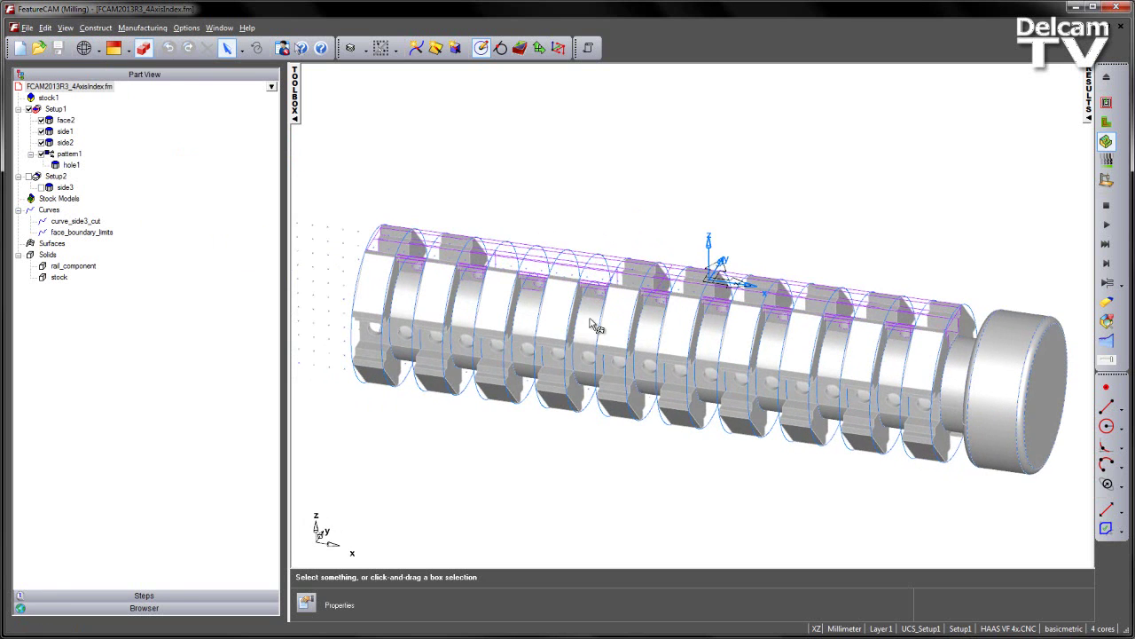
pyautogui.hotkey('ctrl', 'i')
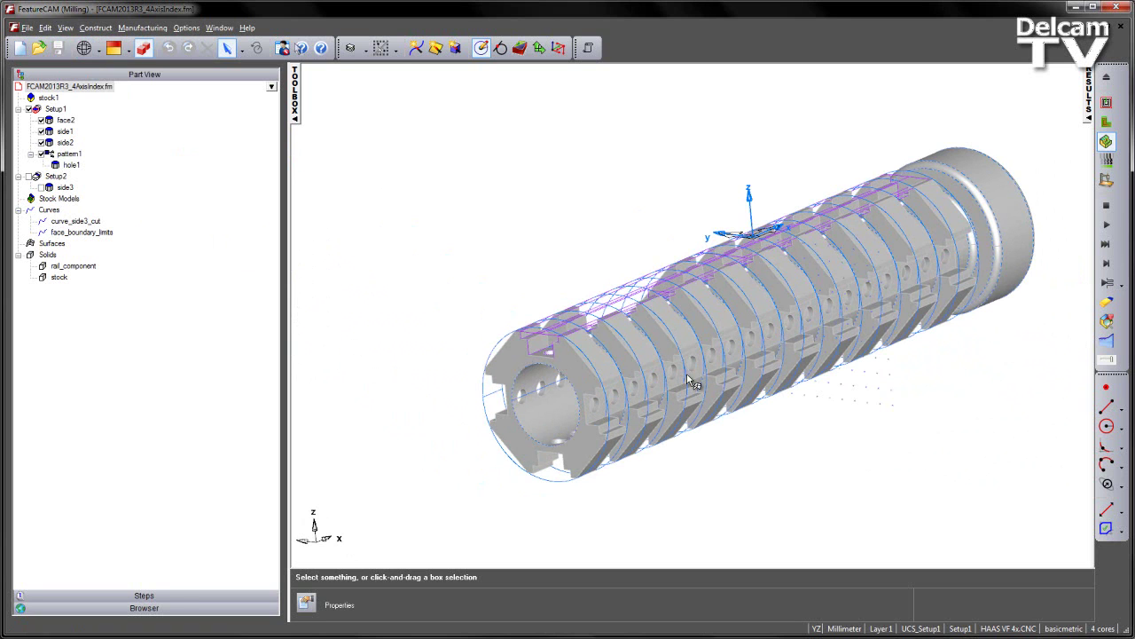
pyautogui.click(66, 28)
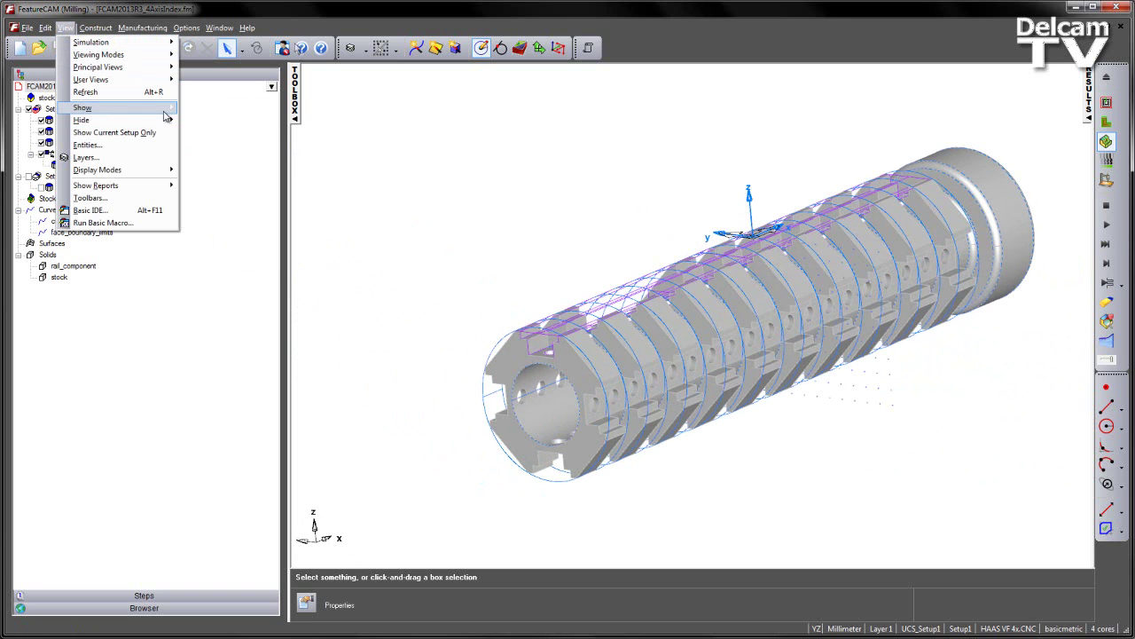
pyautogui.moveTo(146, 120)
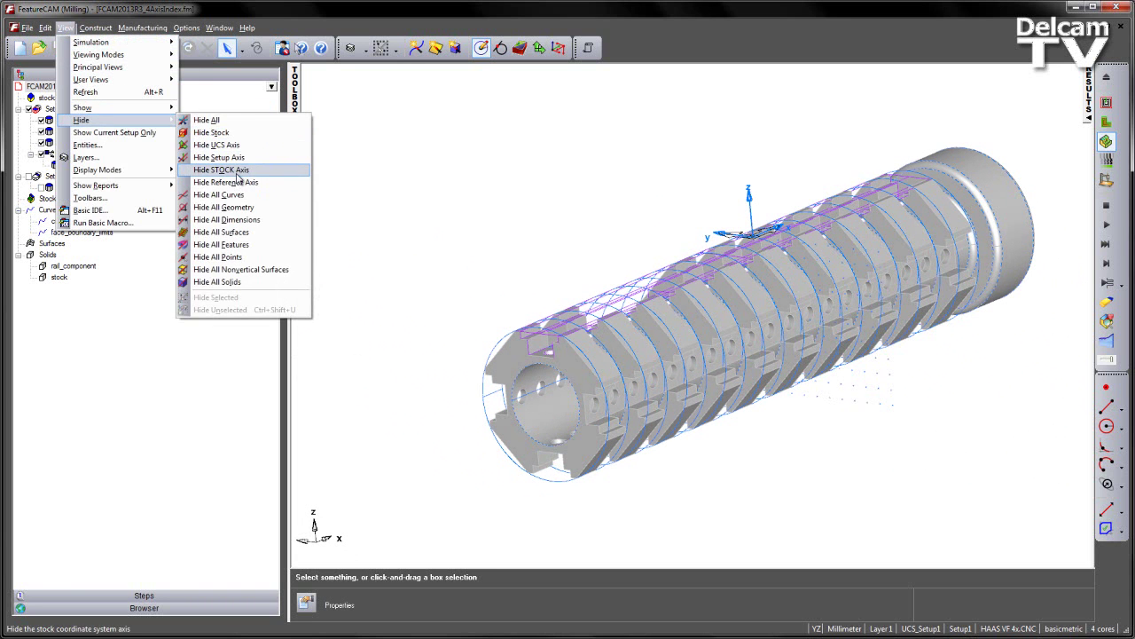
pyautogui.click(237, 169)
pyautogui.moveTo(820, 291); pyautogui.dragTo(464, 221, button='middle')
pyautogui.moveTo(554, 280); pyautogui.dragTo(375, 195, button='middle')
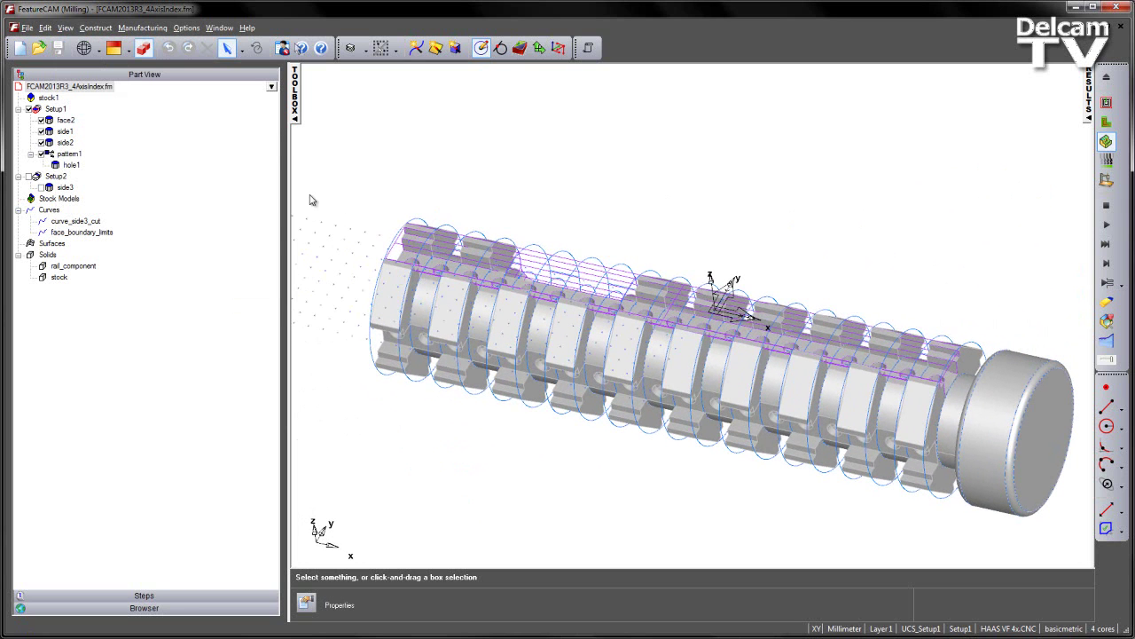
pyautogui.click(69, 122)
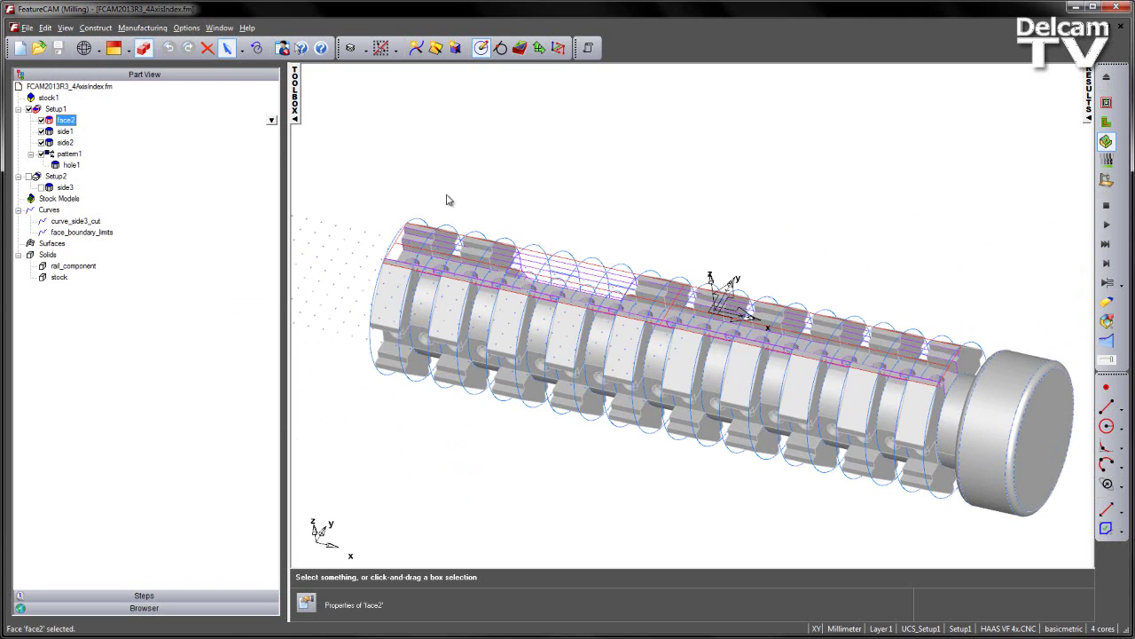
pyautogui.moveTo(448, 199); pyautogui.dragTo(459, 164, button='middle')
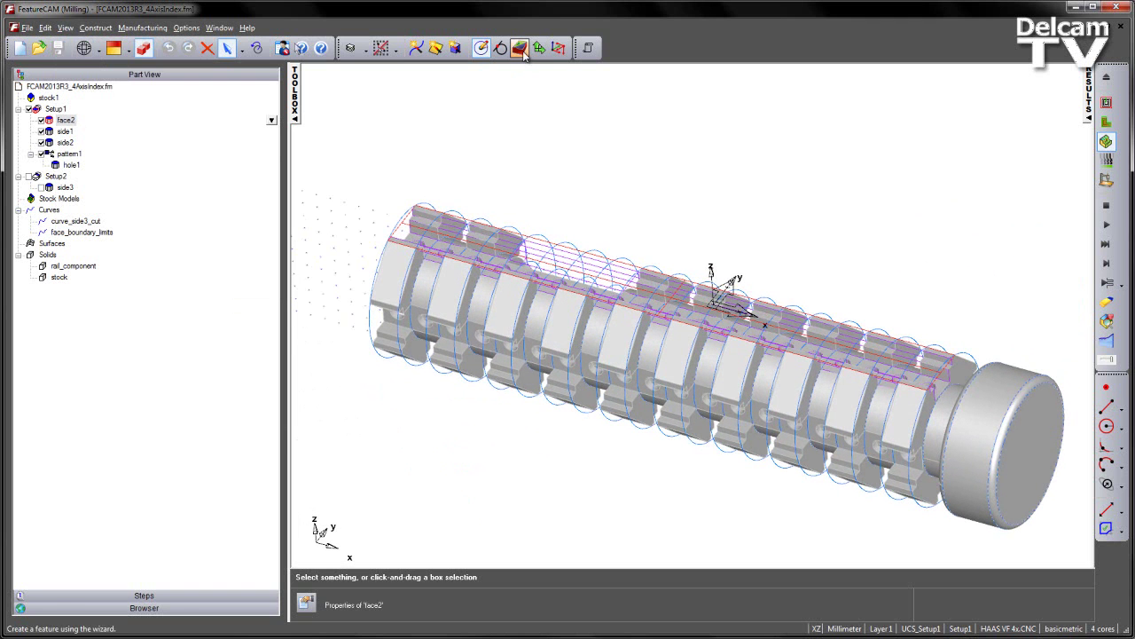
pyautogui.click(521, 50)
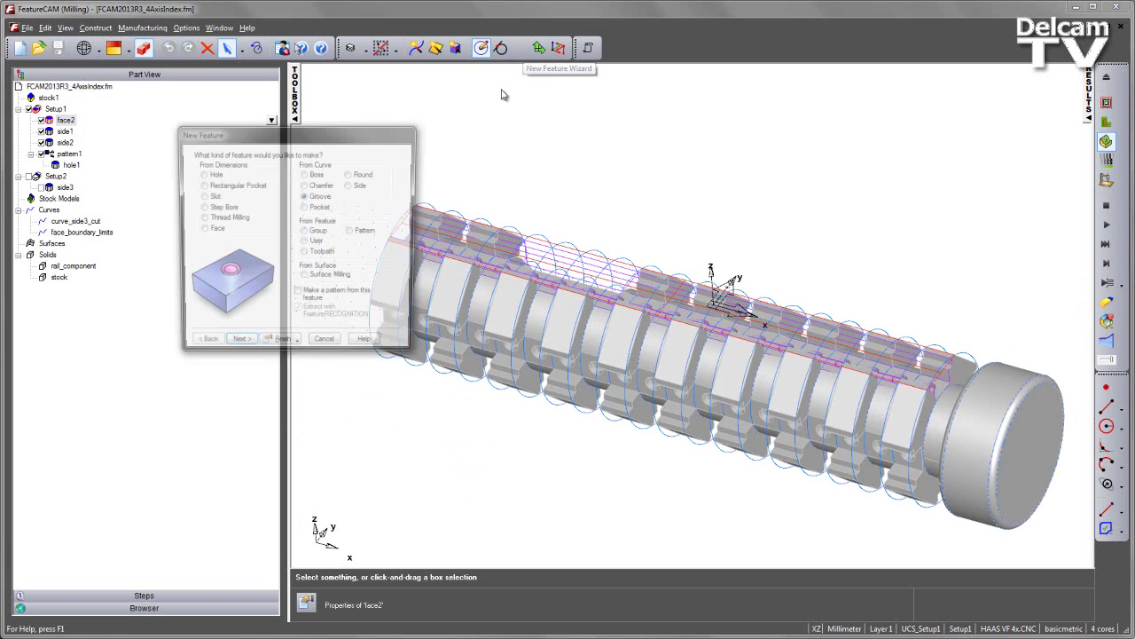
pyautogui.click(363, 234)
pyautogui.click(247, 348)
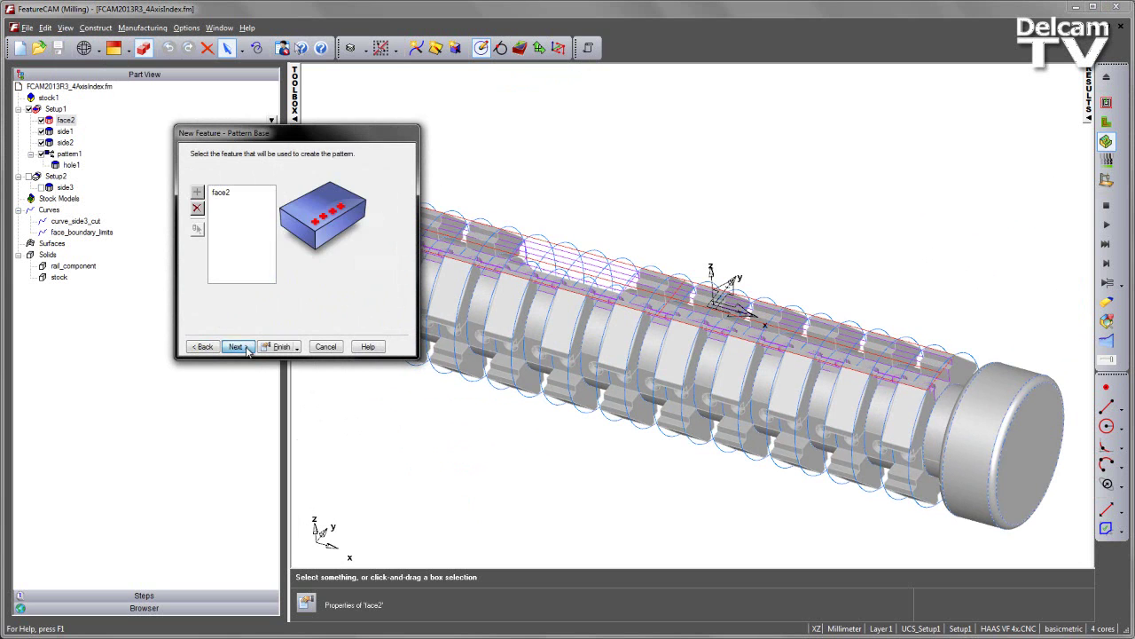
pyautogui.click(238, 347)
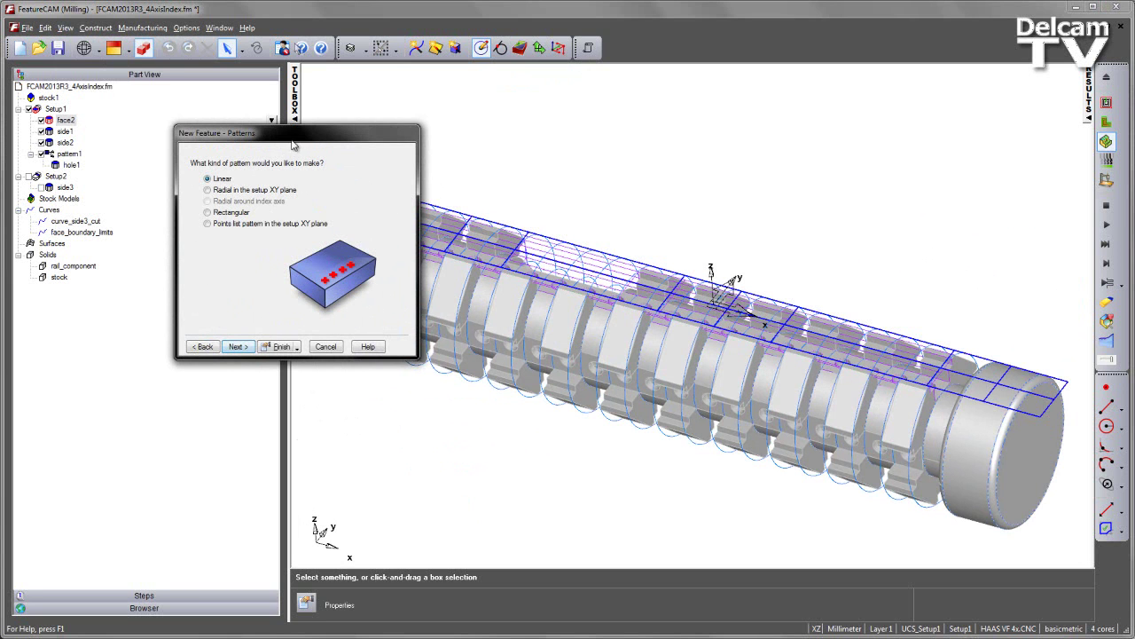
pyautogui.moveTo(293, 139); pyautogui.dragTo(246, 111)
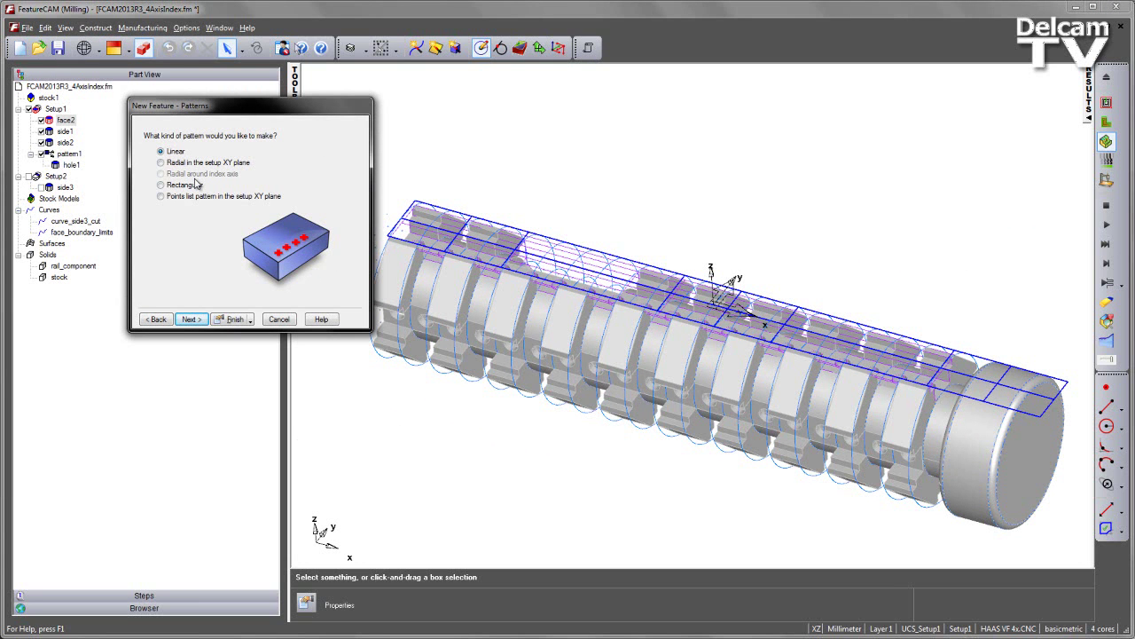
pyautogui.click(279, 319)
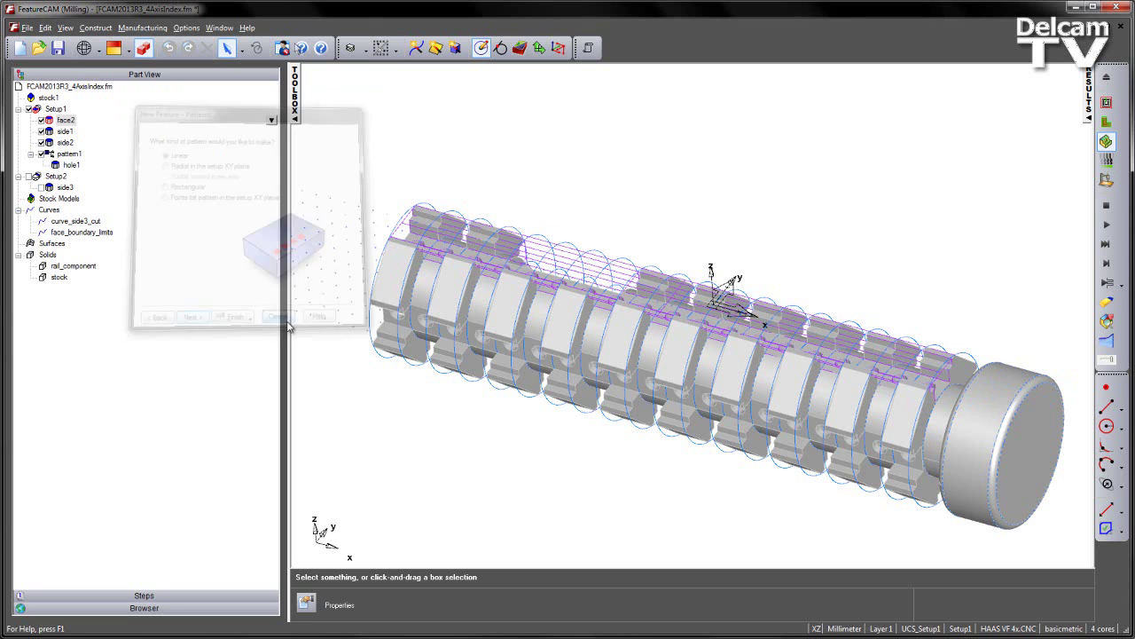
# - Set stock1's indexing to 4th-axis positioning around the STOCK X axis and apply it
pyautogui.doubleClick(49, 98)
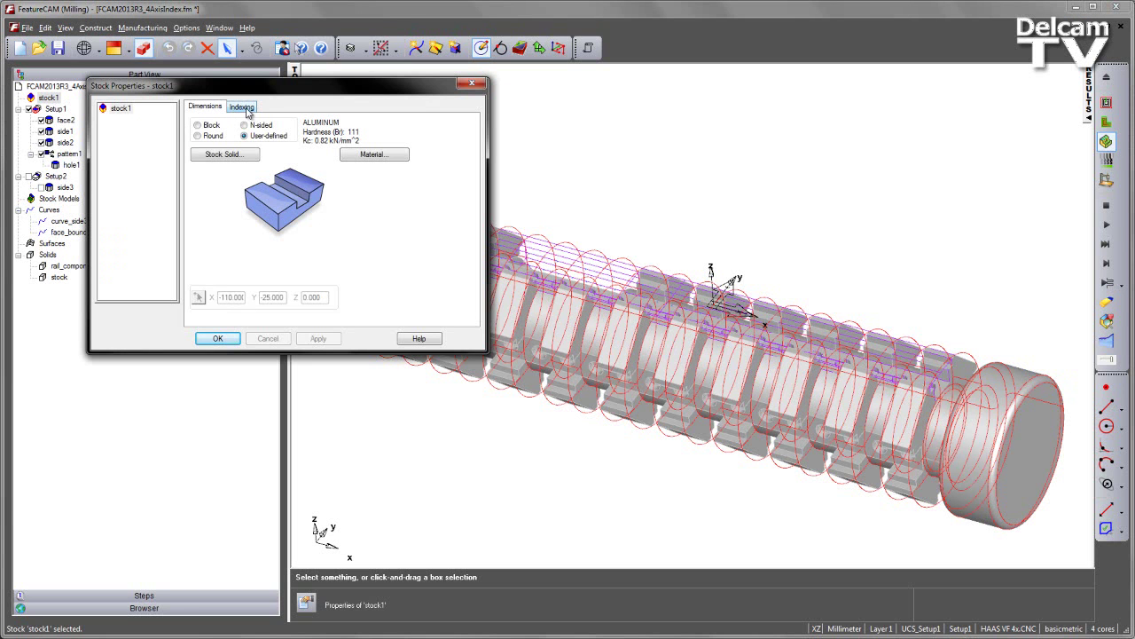
pyautogui.click(243, 108)
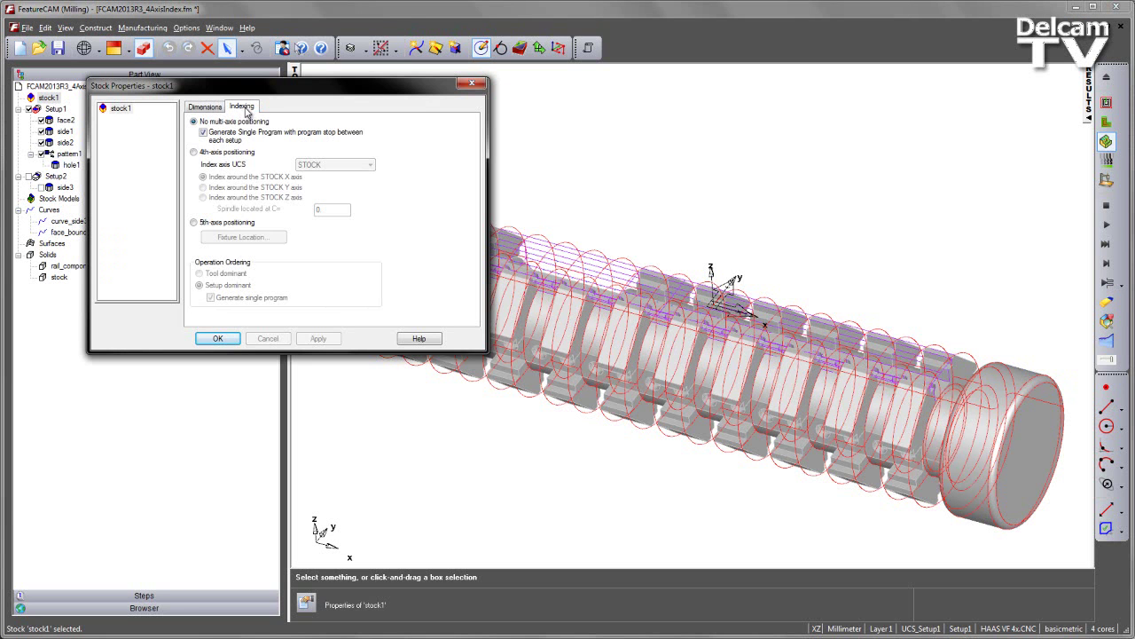
pyautogui.click(222, 152)
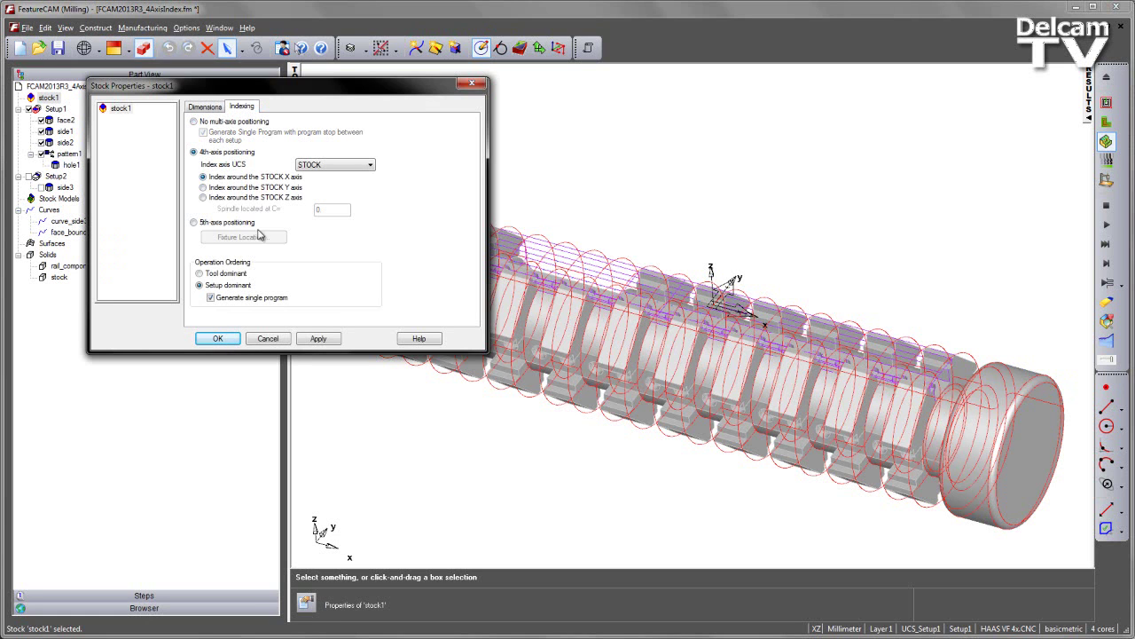
pyautogui.click(319, 339)
pyautogui.click(218, 340)
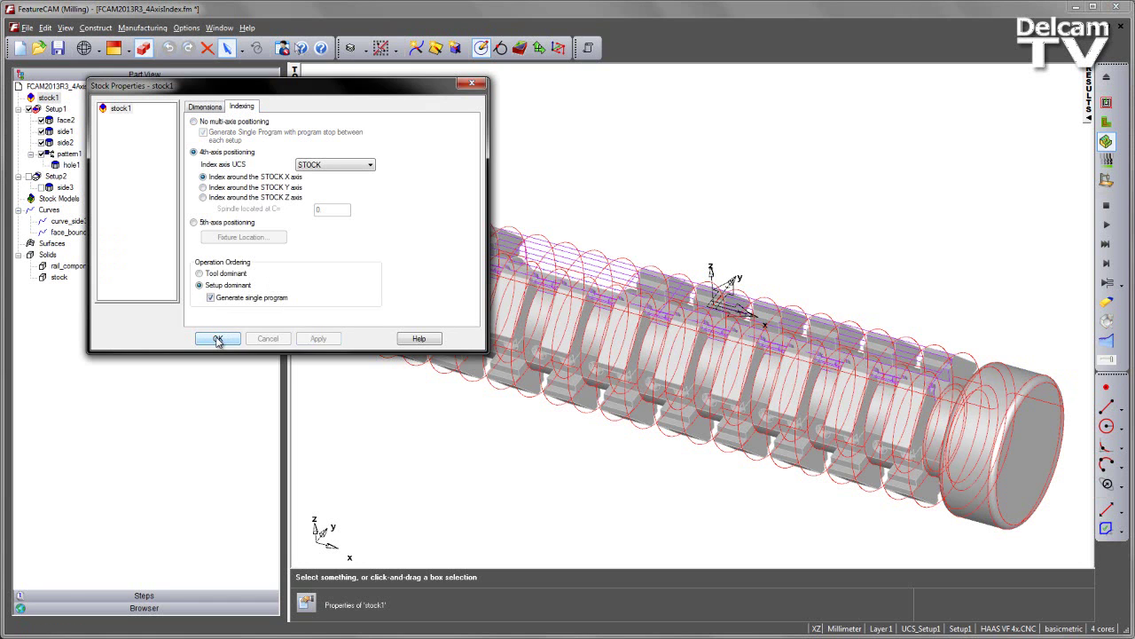
# - Start a new radial pattern of face2 around the index axis
pyautogui.click(520, 48)
pyautogui.click(313, 205)
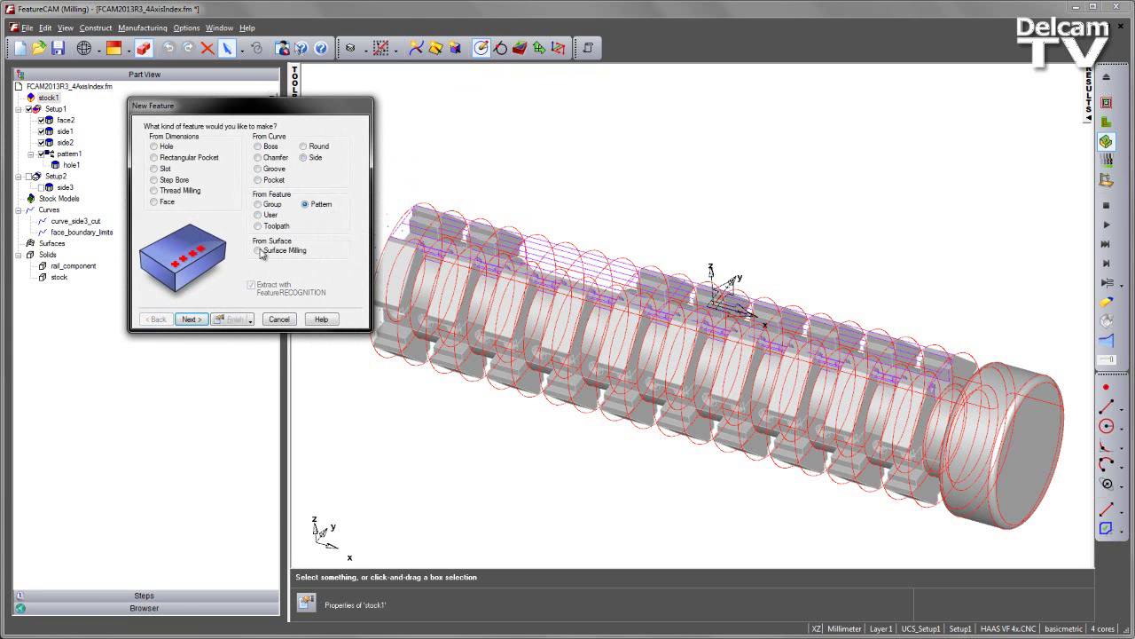
pyautogui.click(191, 318)
pyautogui.click(151, 202)
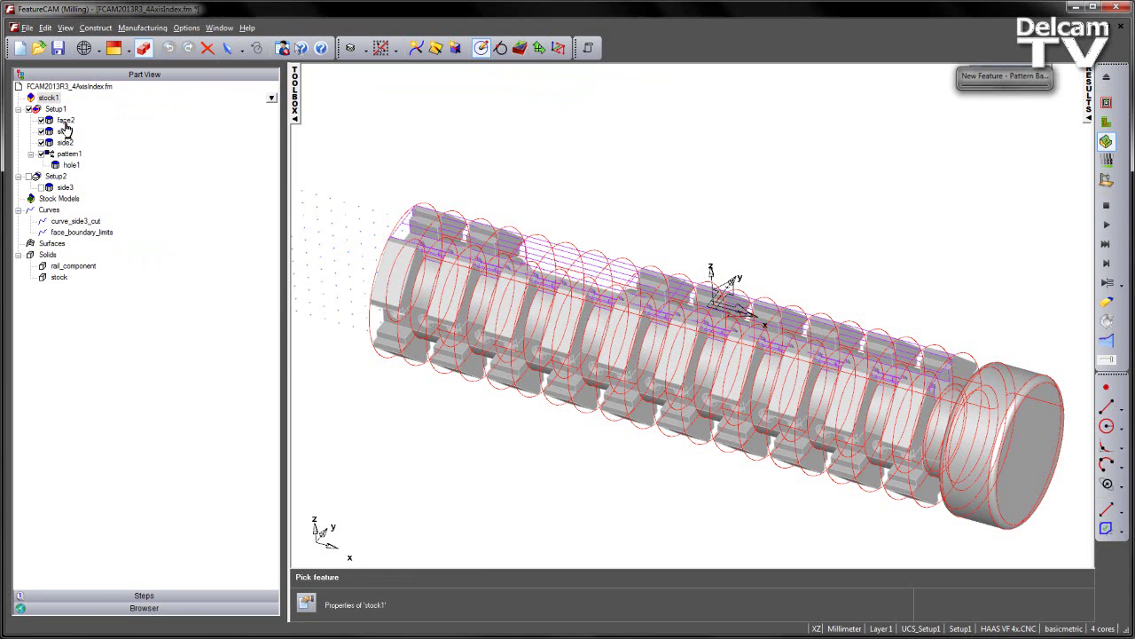
pyautogui.click(66, 120)
pyautogui.click(191, 319)
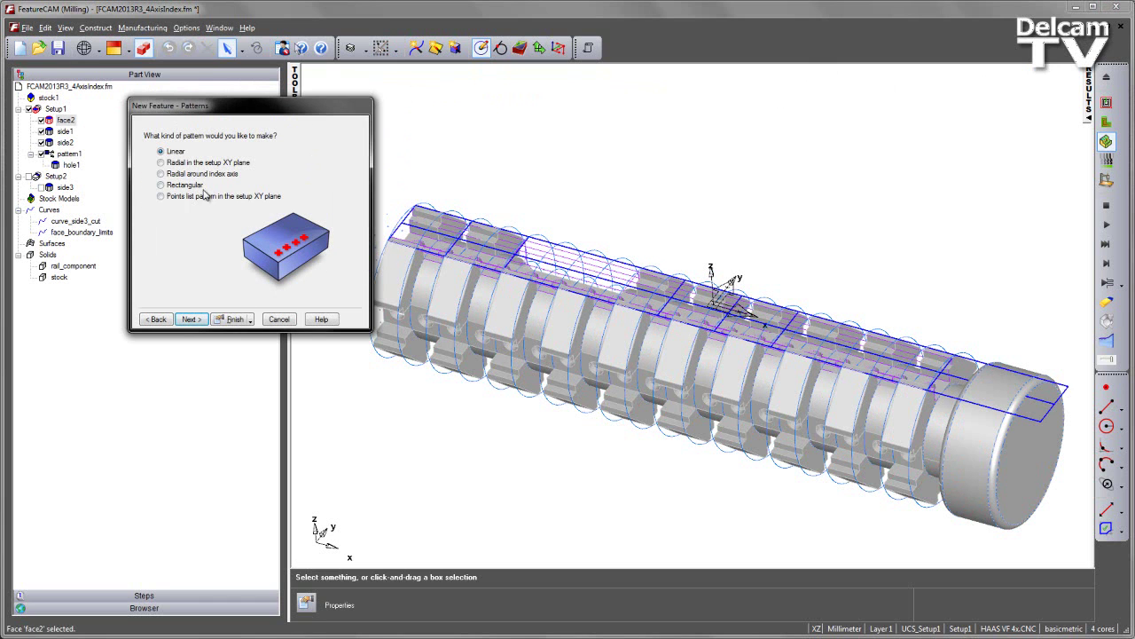
pyautogui.click(186, 174)
pyautogui.click(199, 321)
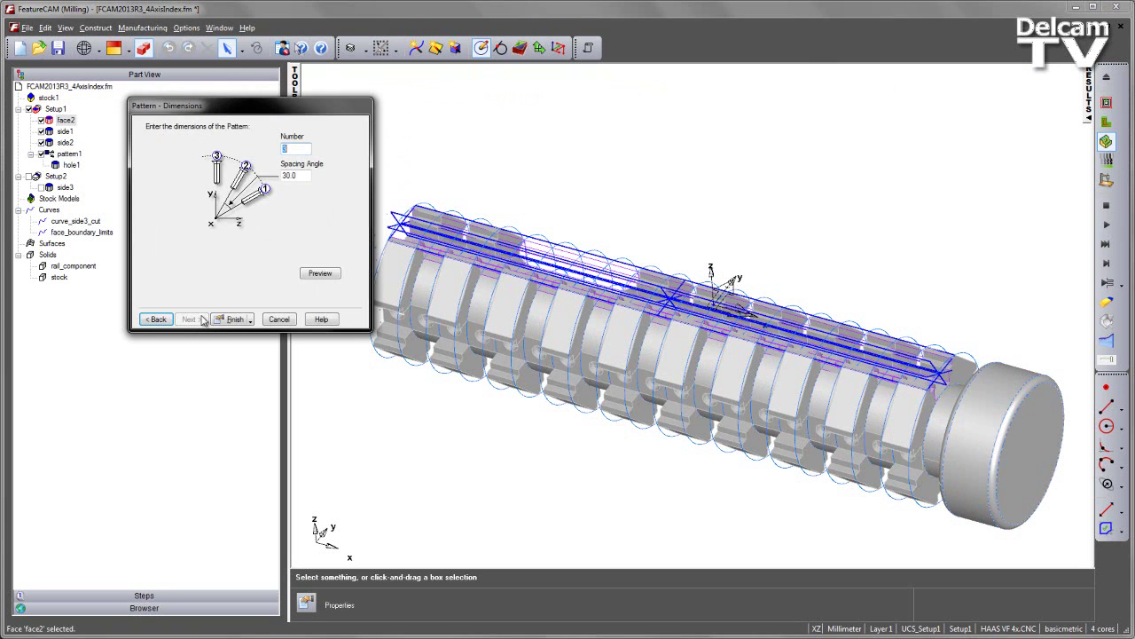
# - Enter a 360/8 spacing angle and preview the eight face2 copies along the axis
pyautogui.press('Tab')
pyautogui.write('360')
pyautogui.click(321, 273)
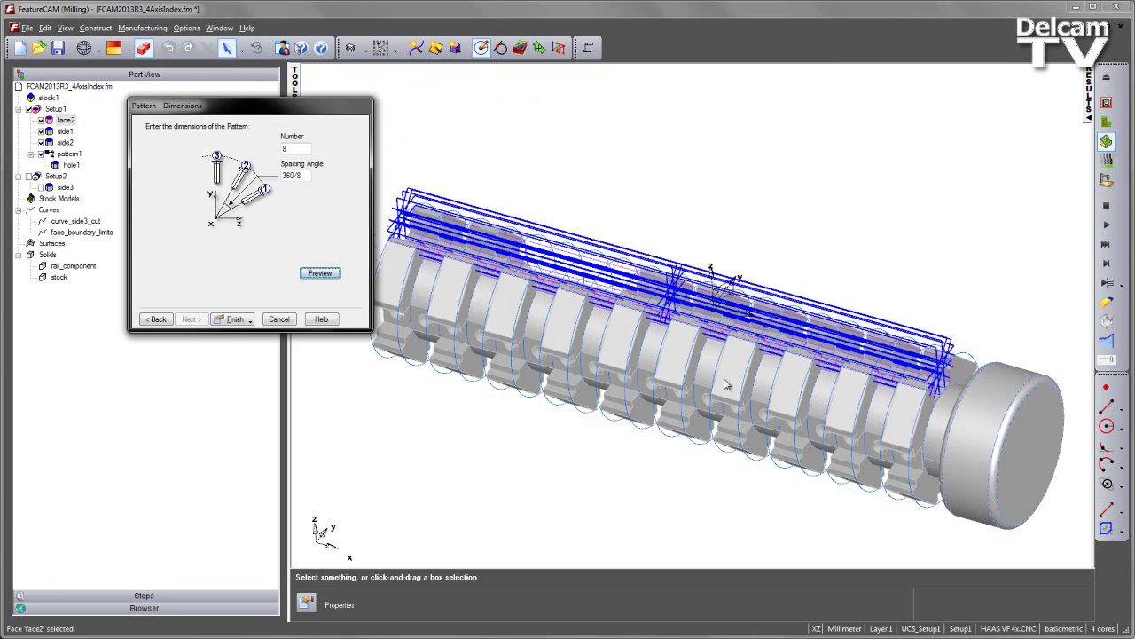
pyautogui.moveTo(729, 385); pyautogui.dragTo(624, 315, button='middle')
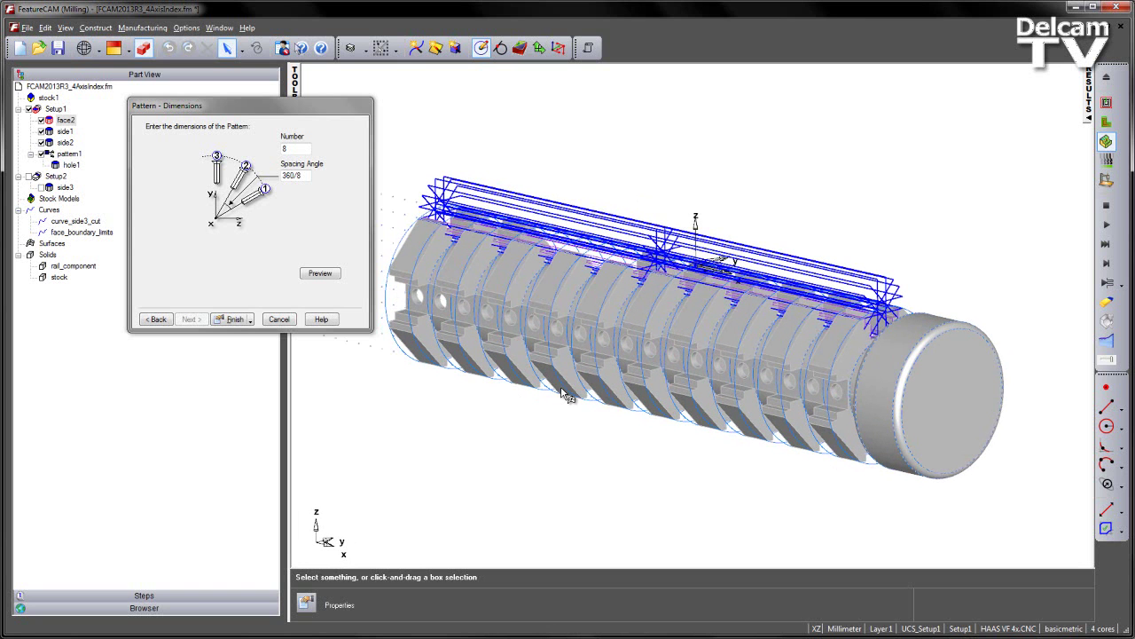
# - Cancel the face2 pattern and create a new UCS named '4 Axis Index' from STOCK
pyautogui.click(277, 320)
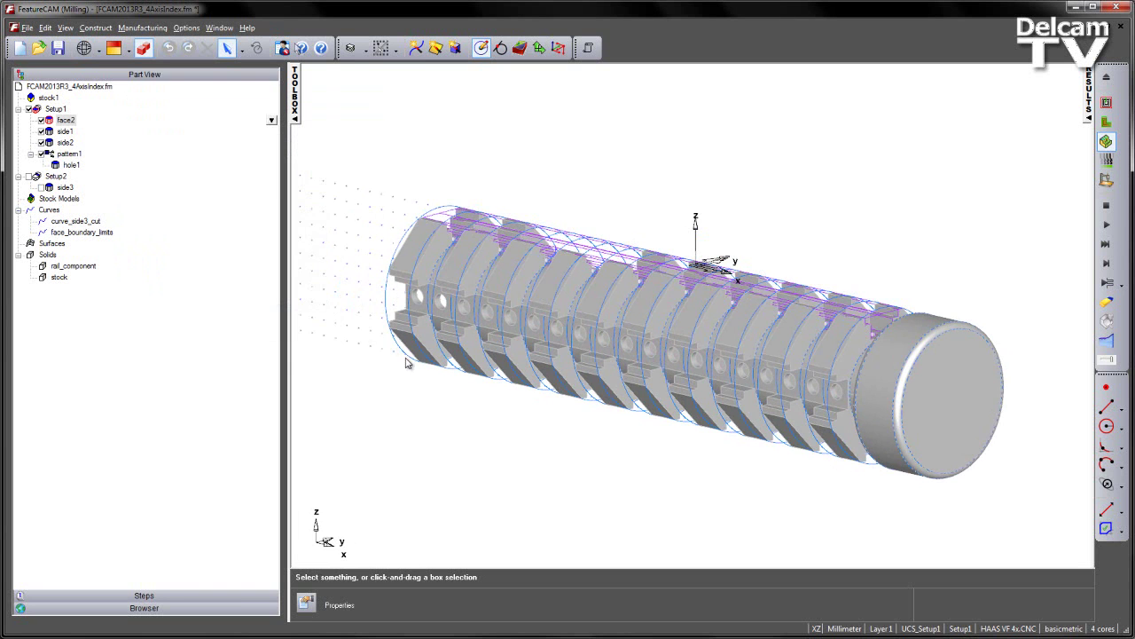
pyautogui.moveTo(405, 360); pyautogui.dragTo(683, 393, button='middle')
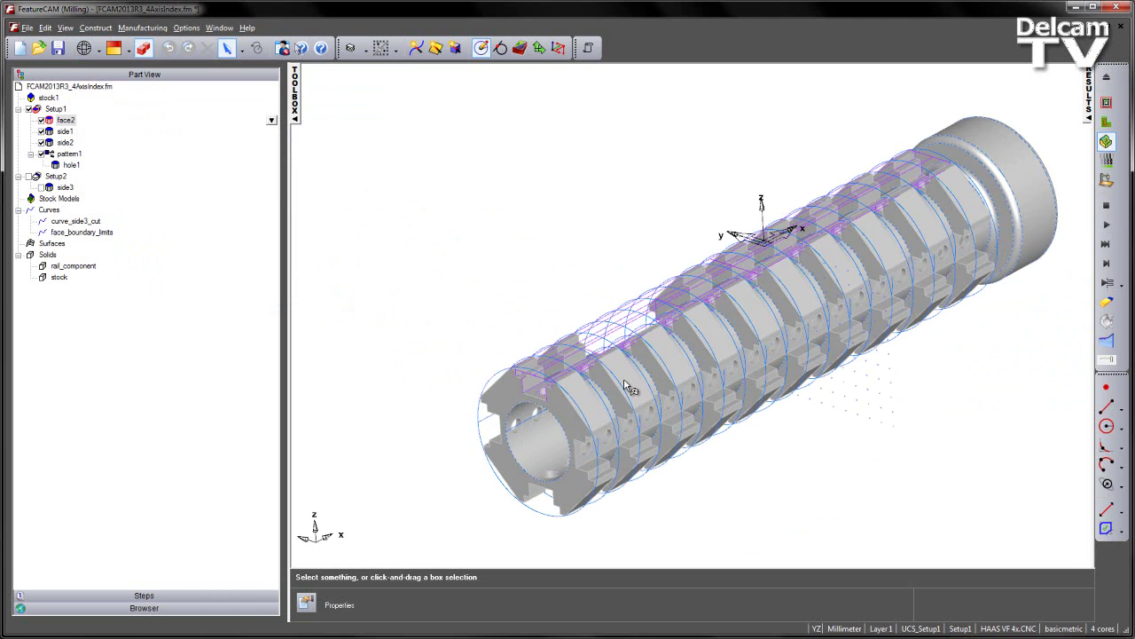
pyautogui.click(539, 51)
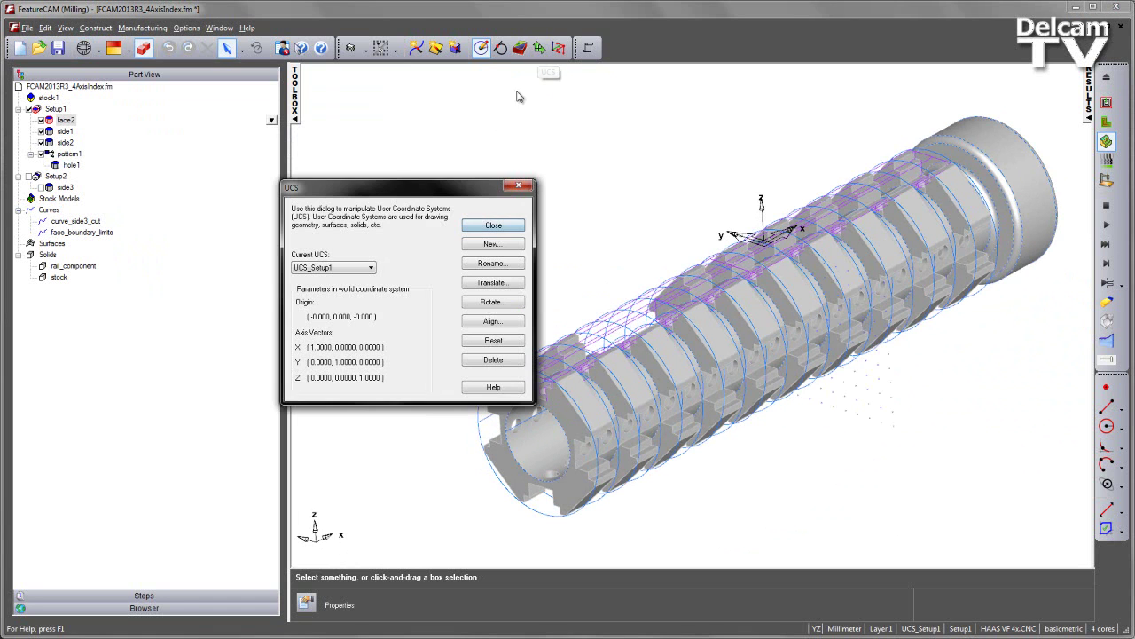
pyautogui.moveTo(410, 185); pyautogui.dragTo(343, 139)
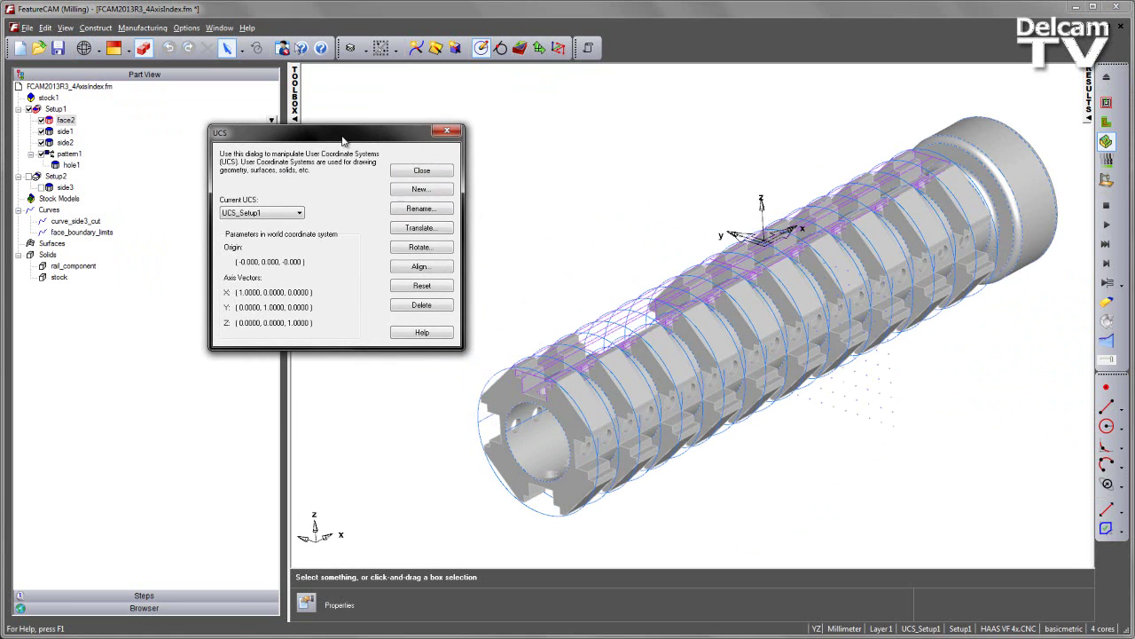
pyautogui.click(420, 192)
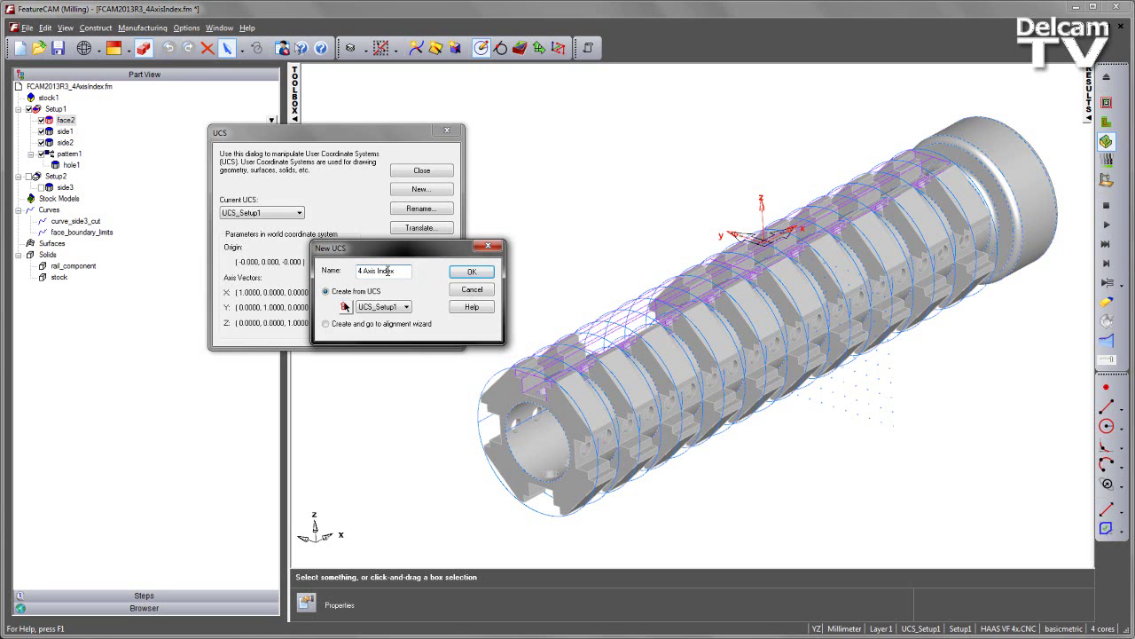
pyautogui.click(393, 307)
pyautogui.click(399, 325)
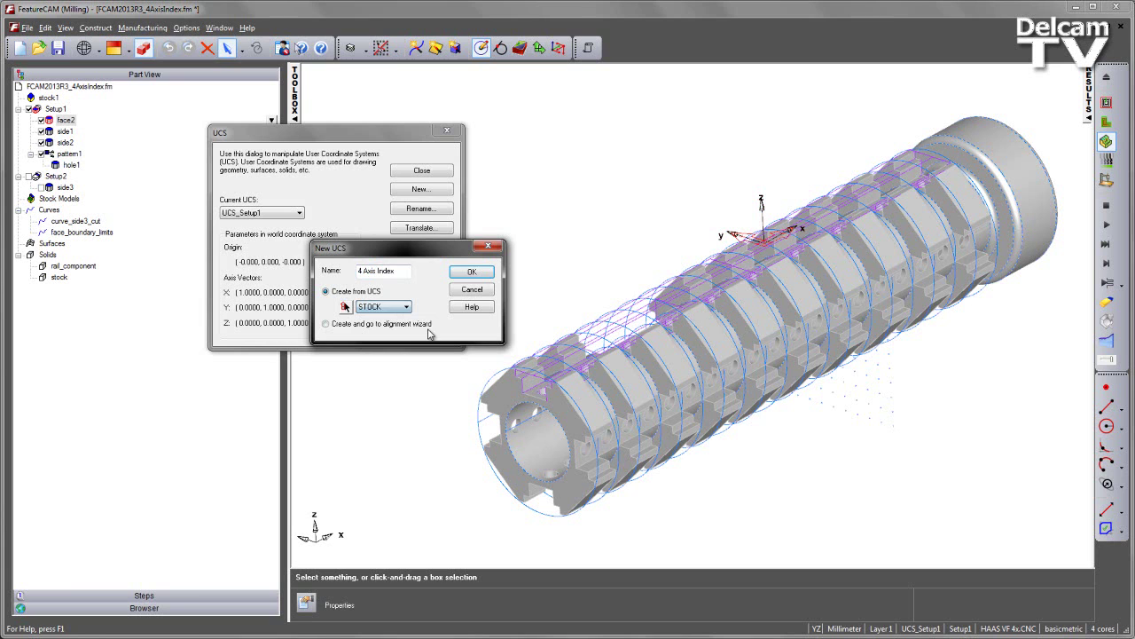
pyautogui.click(475, 273)
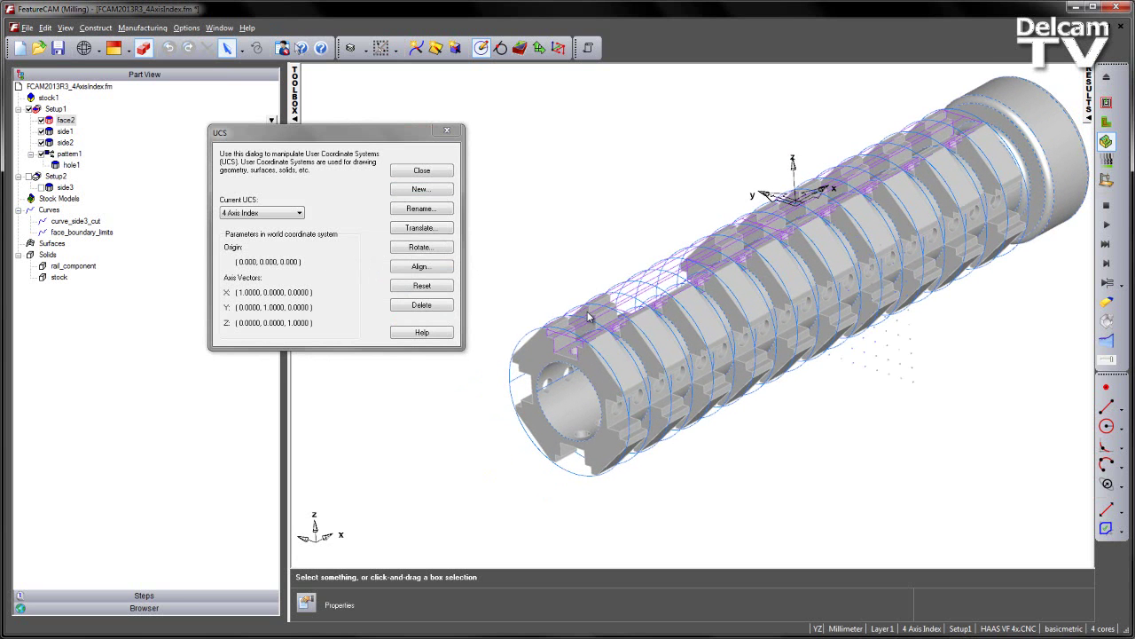
# - Translate the 4 Axis Index origin by X -110 and Z -25, then close the UCS editor
pyautogui.click(423, 228)
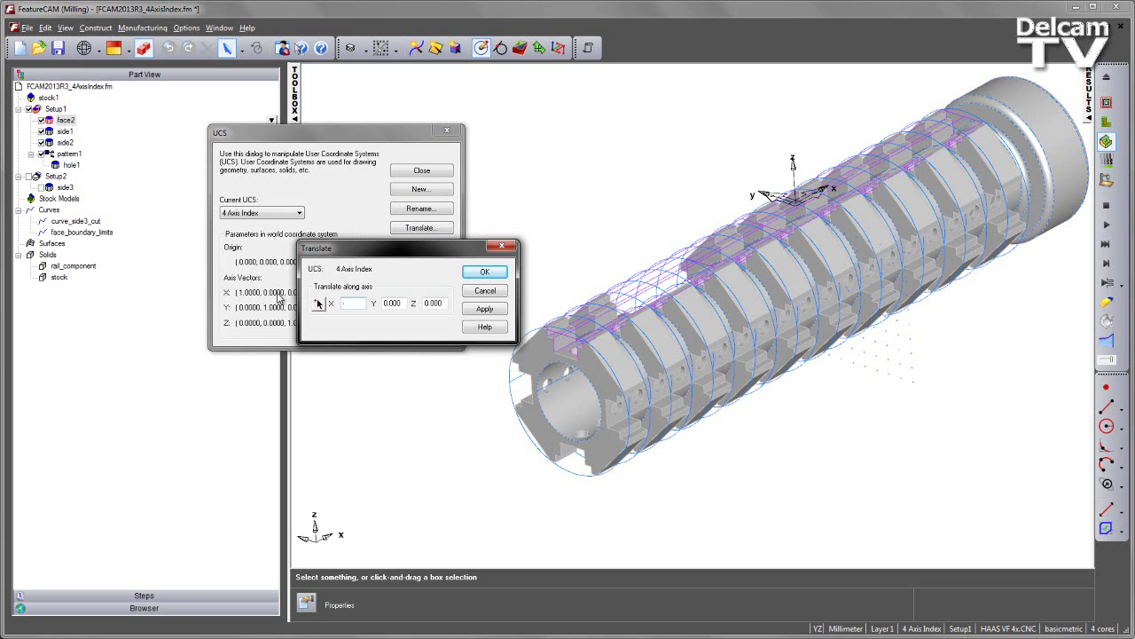
pyautogui.click(477, 309)
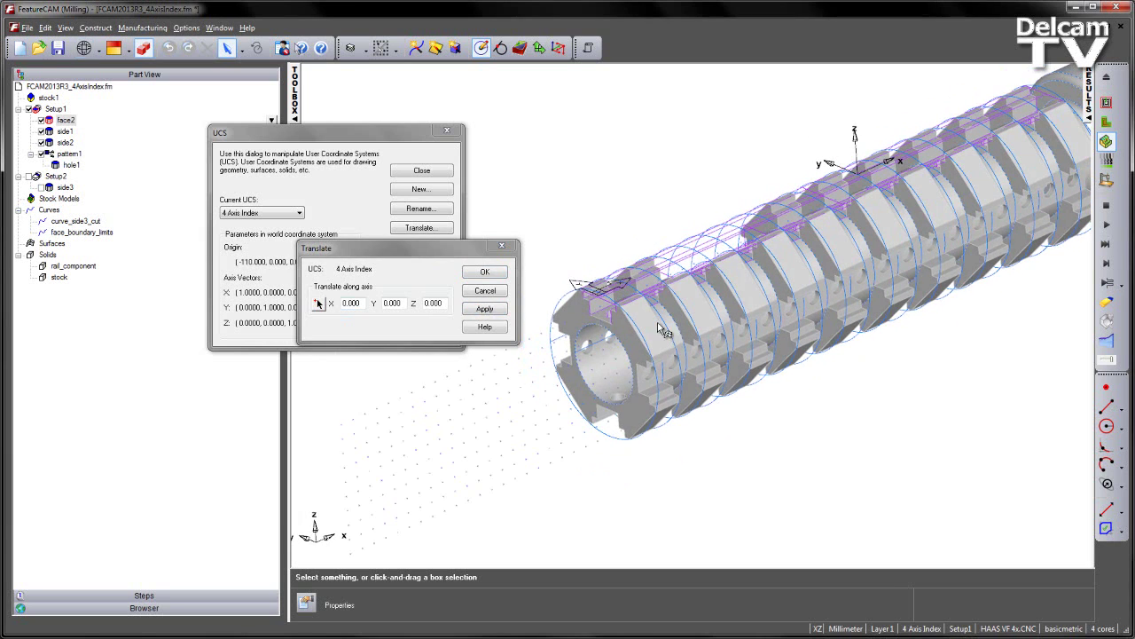
pyautogui.doubleClick(447, 304)
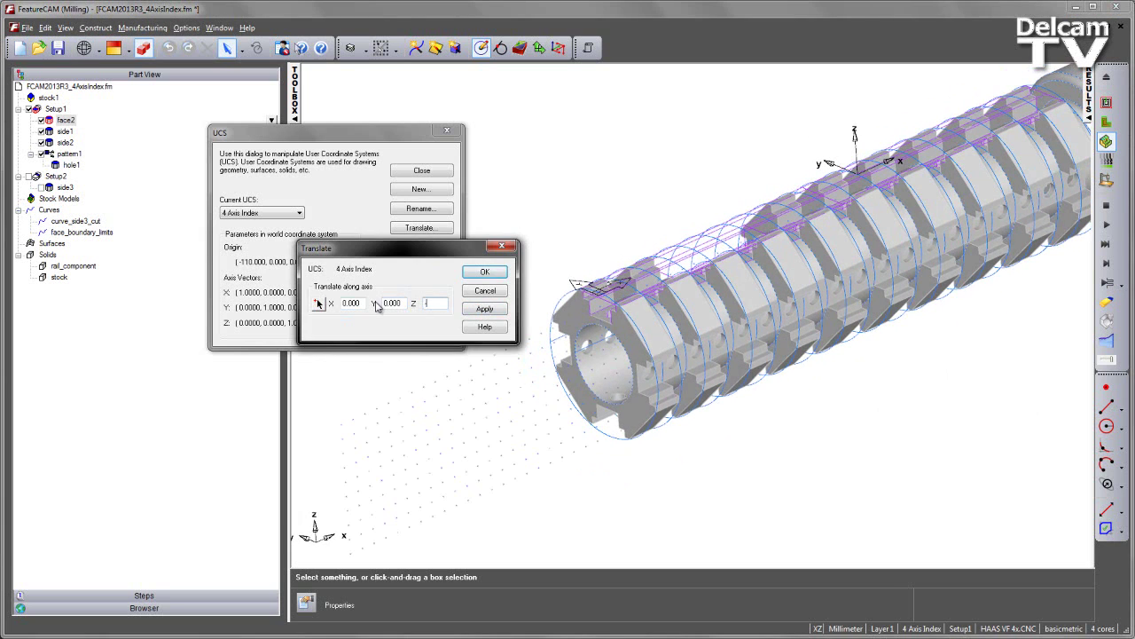
pyautogui.click(484, 310)
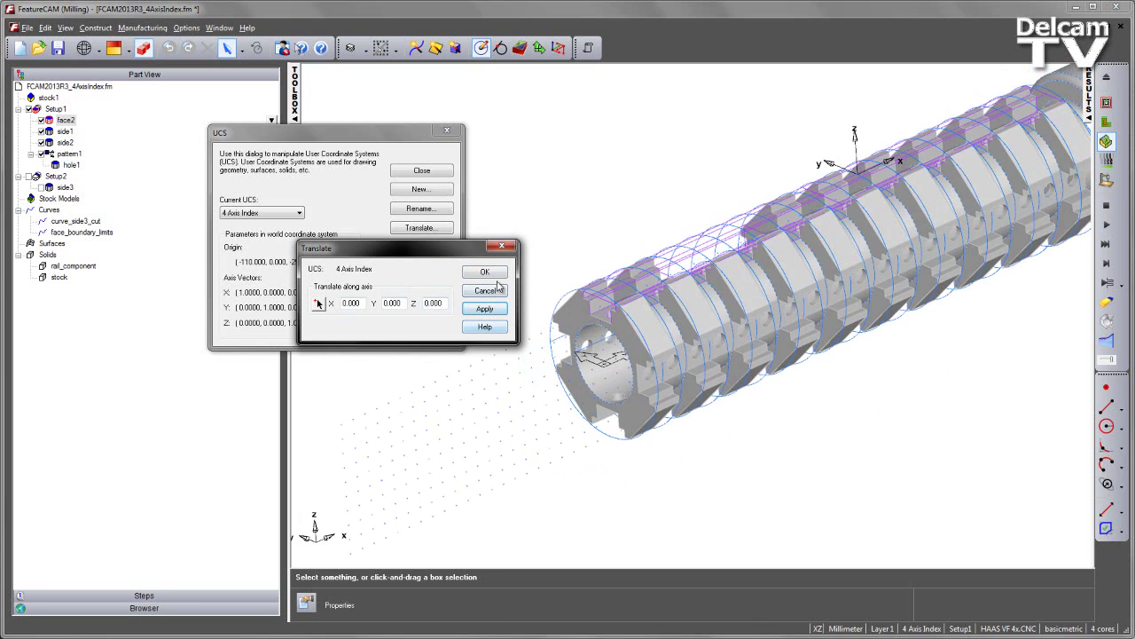
pyautogui.click(486, 273)
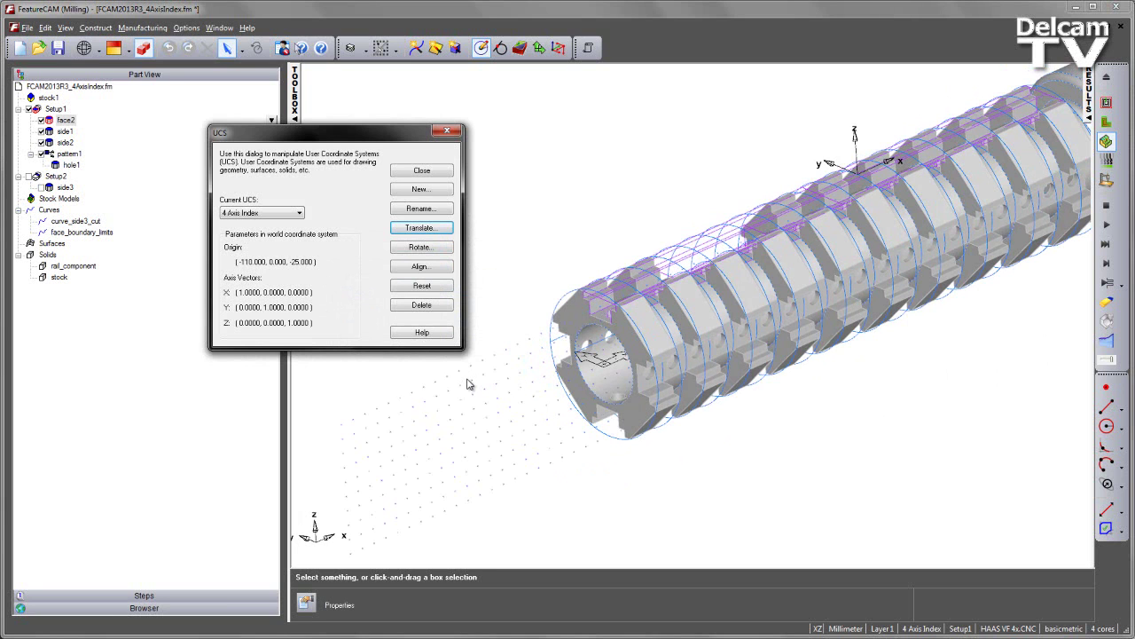
pyautogui.click(422, 172)
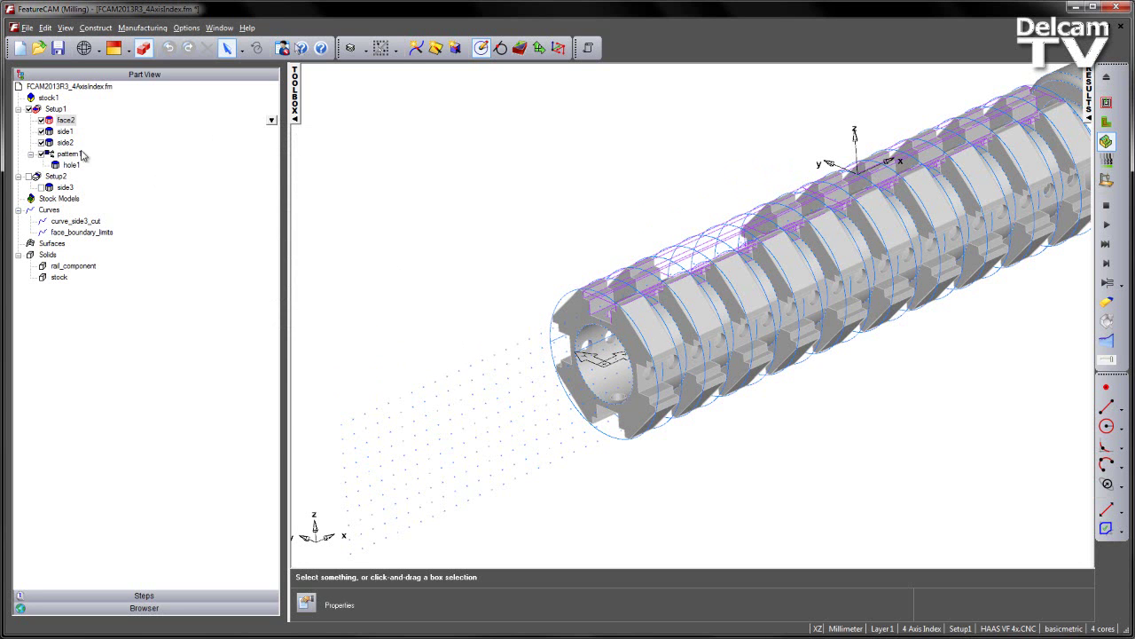
# - Choose 4 Axis Index as stock1's index axis UCS and apply it
pyautogui.doubleClick(49, 98)
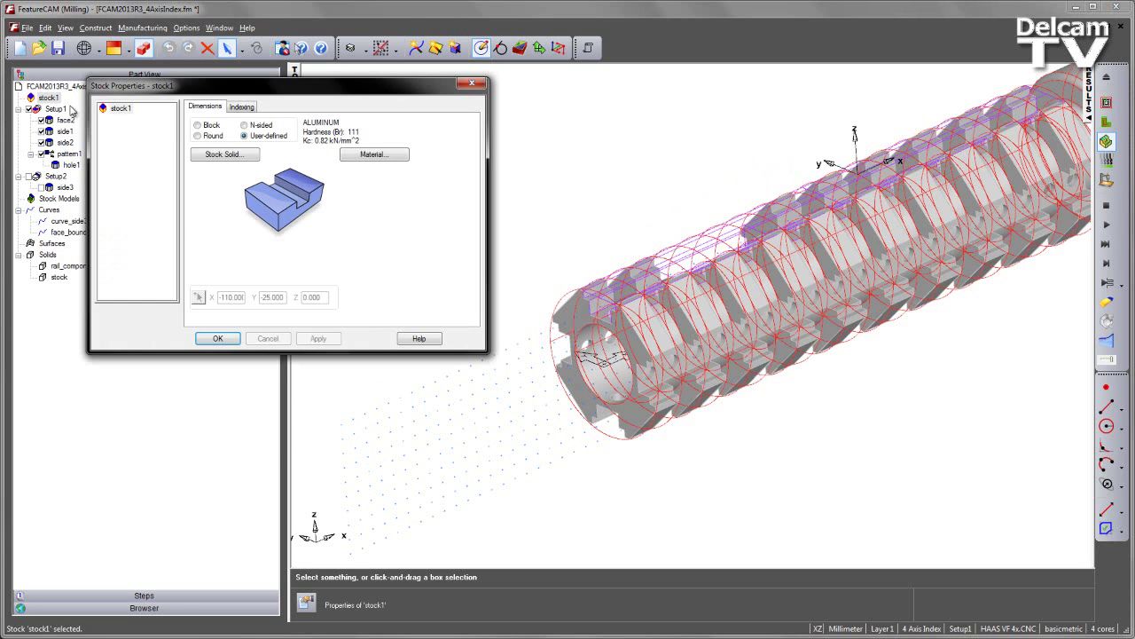
pyautogui.click(240, 107)
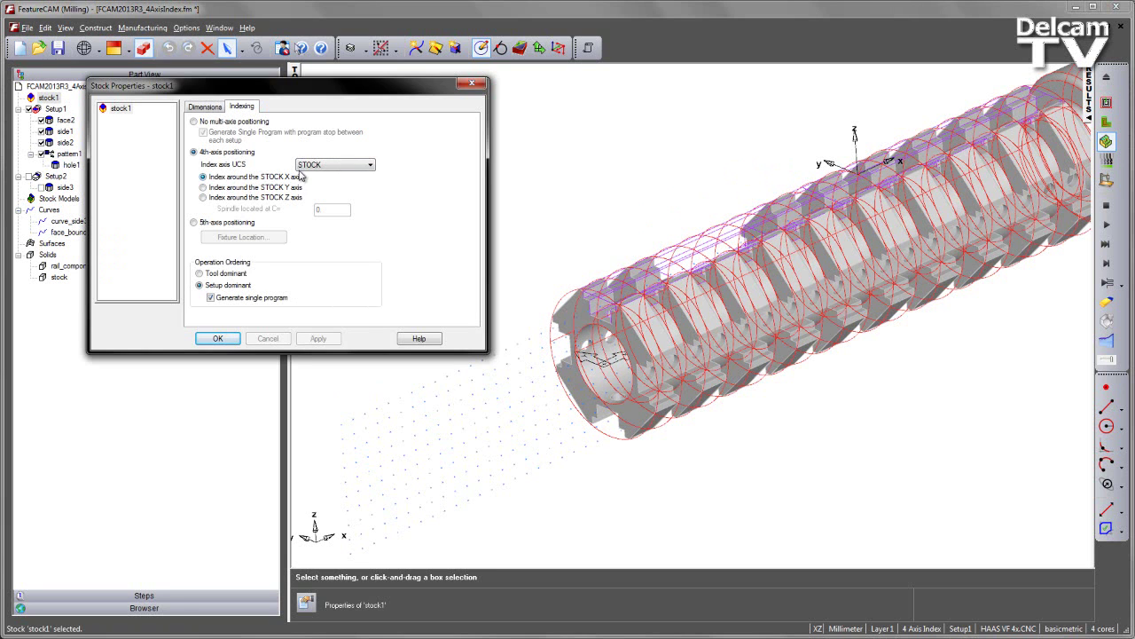
pyautogui.click(371, 165)
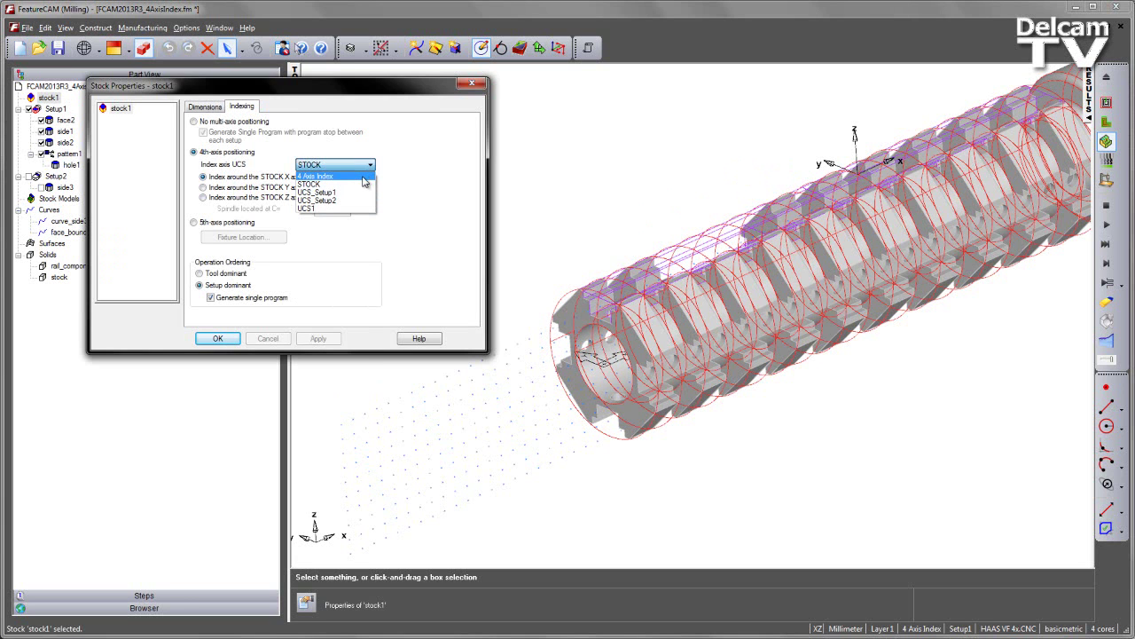
pyautogui.click(363, 177)
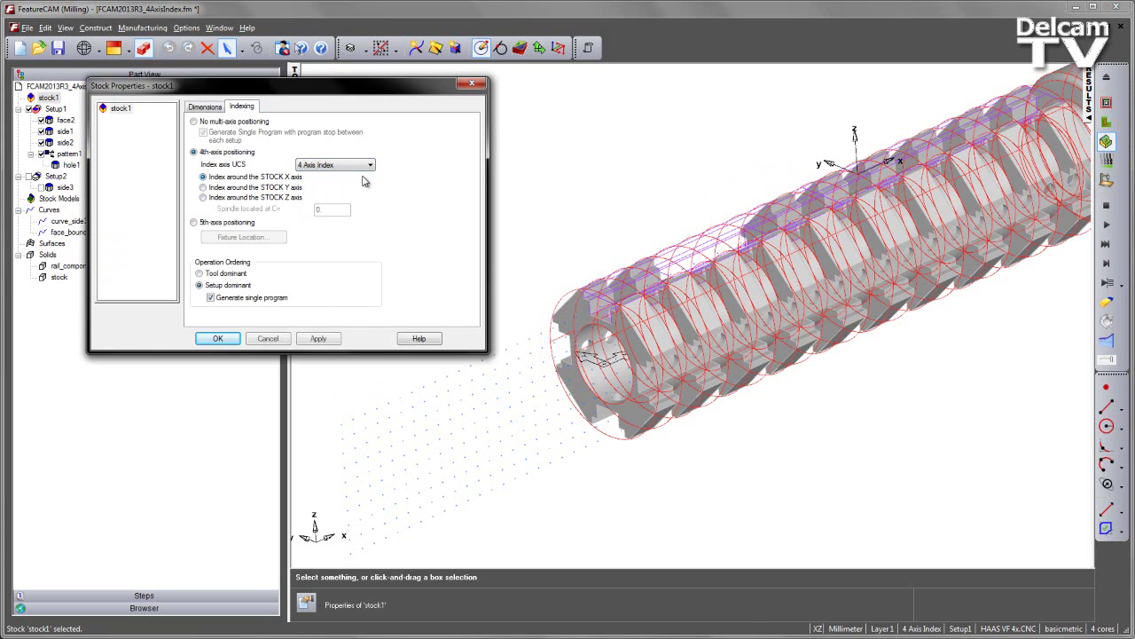
pyautogui.click(318, 340)
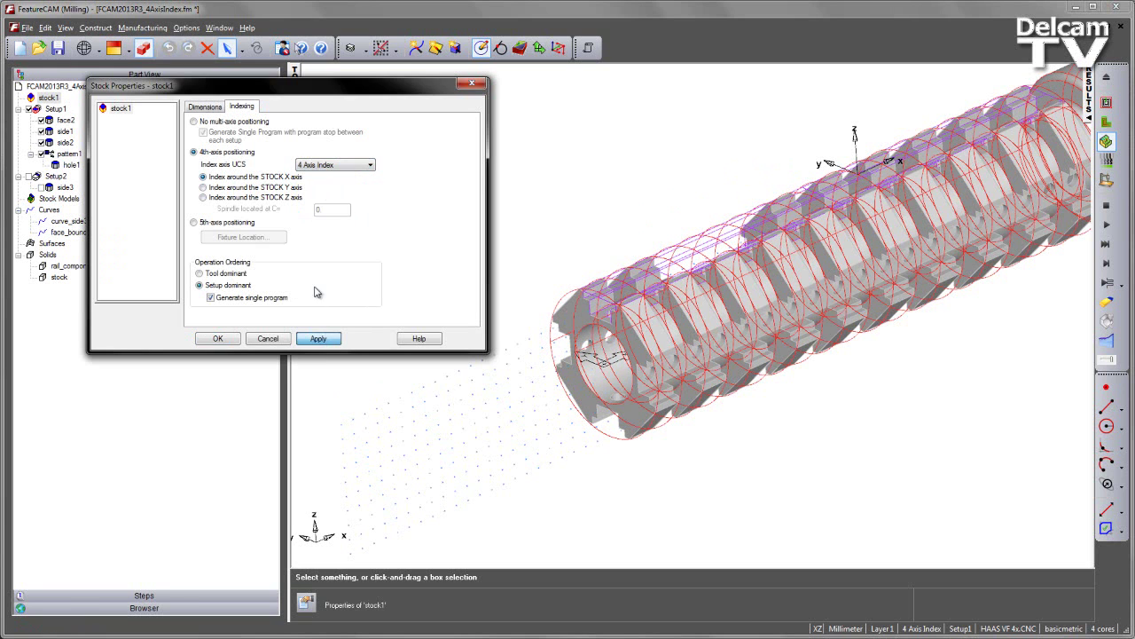
pyautogui.click(222, 338)
pyautogui.moveTo(876, 388); pyautogui.dragTo(615, 177, button='middle')
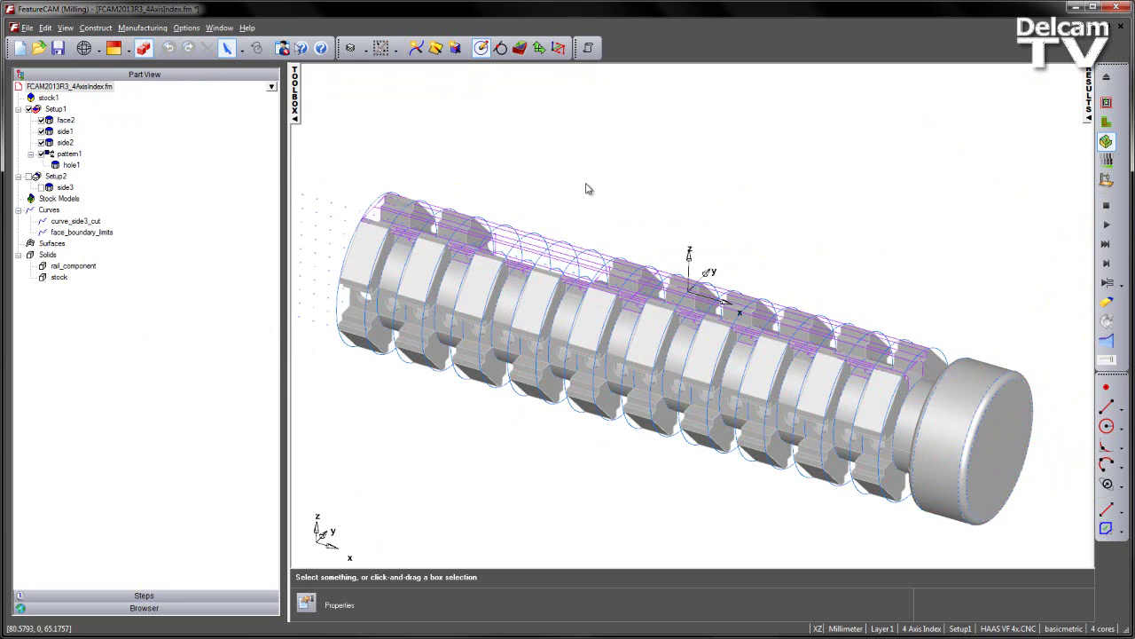
# - Create pattern2 with eight radial face2 copies spaced 360/8 around the index axis
pyautogui.click(66, 120)
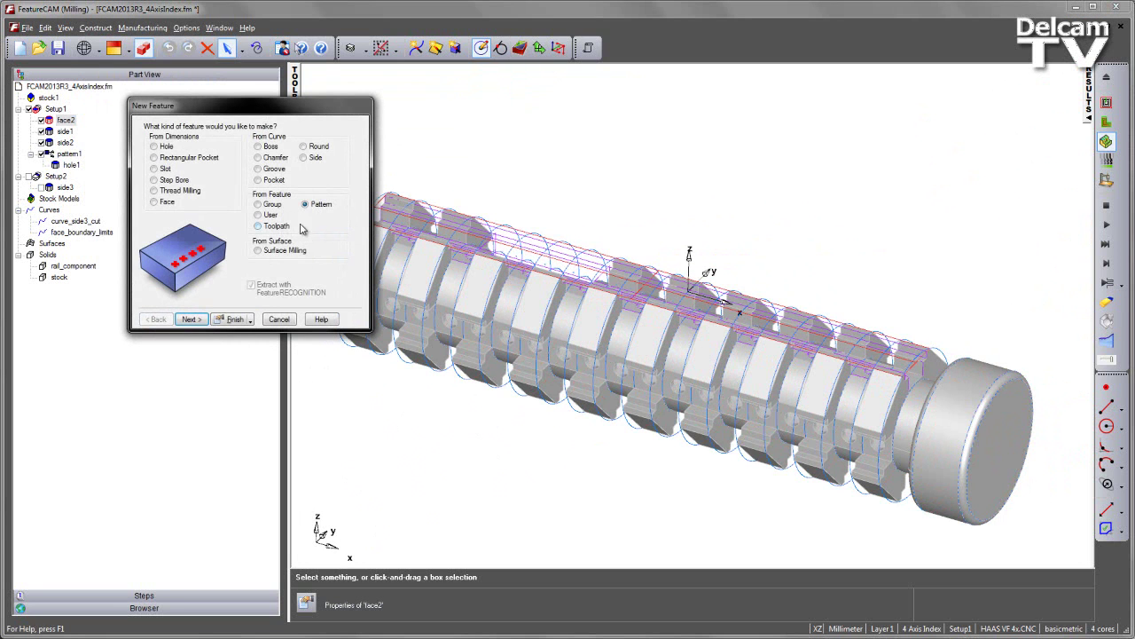
pyautogui.click(198, 321)
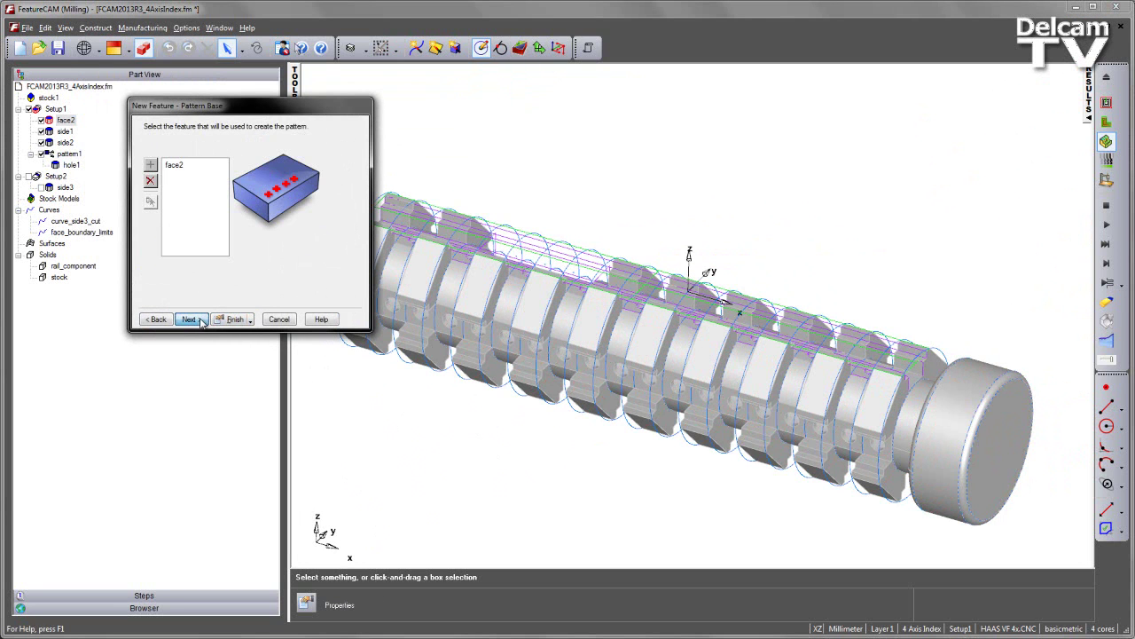
pyautogui.click(191, 319)
pyautogui.click(203, 175)
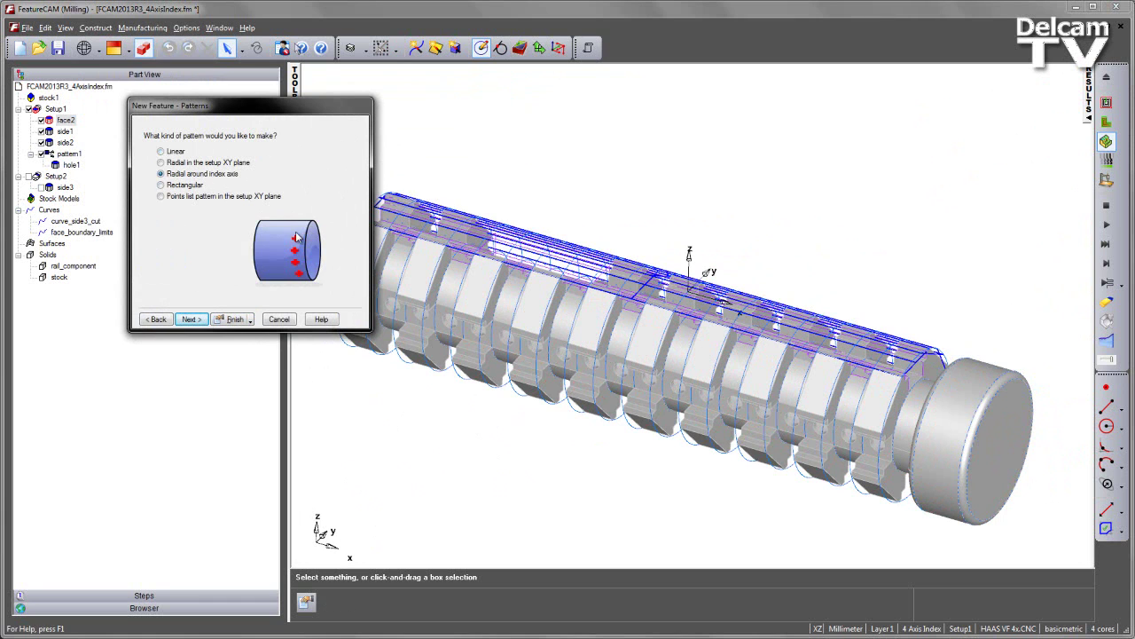
pyautogui.click(189, 320)
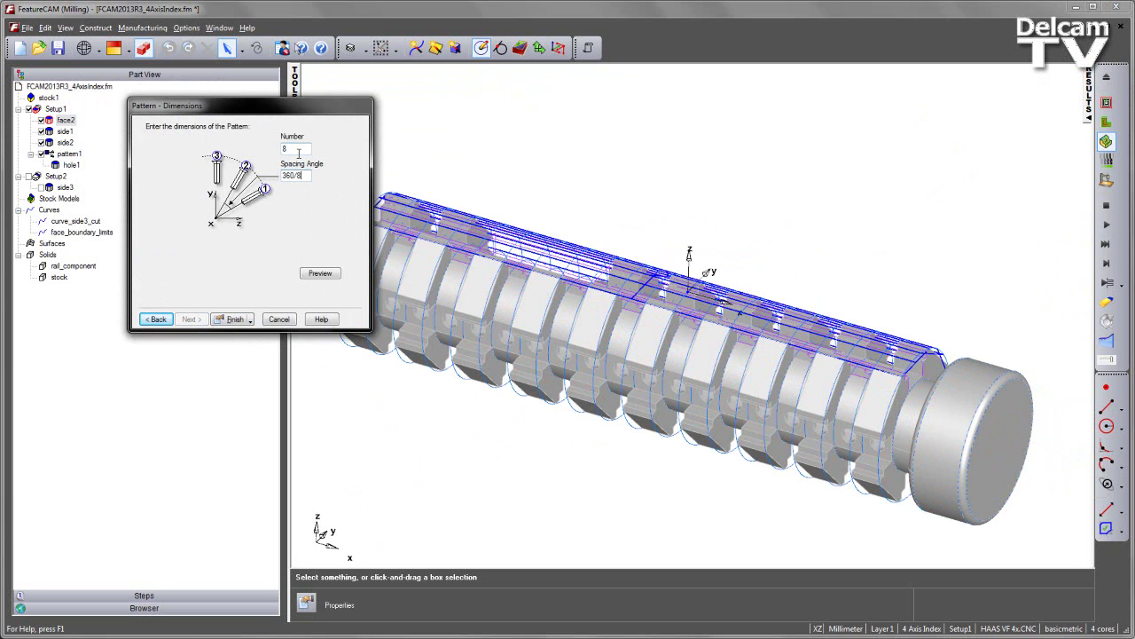
pyautogui.moveTo(541, 282); pyautogui.dragTo(434, 324, button='middle')
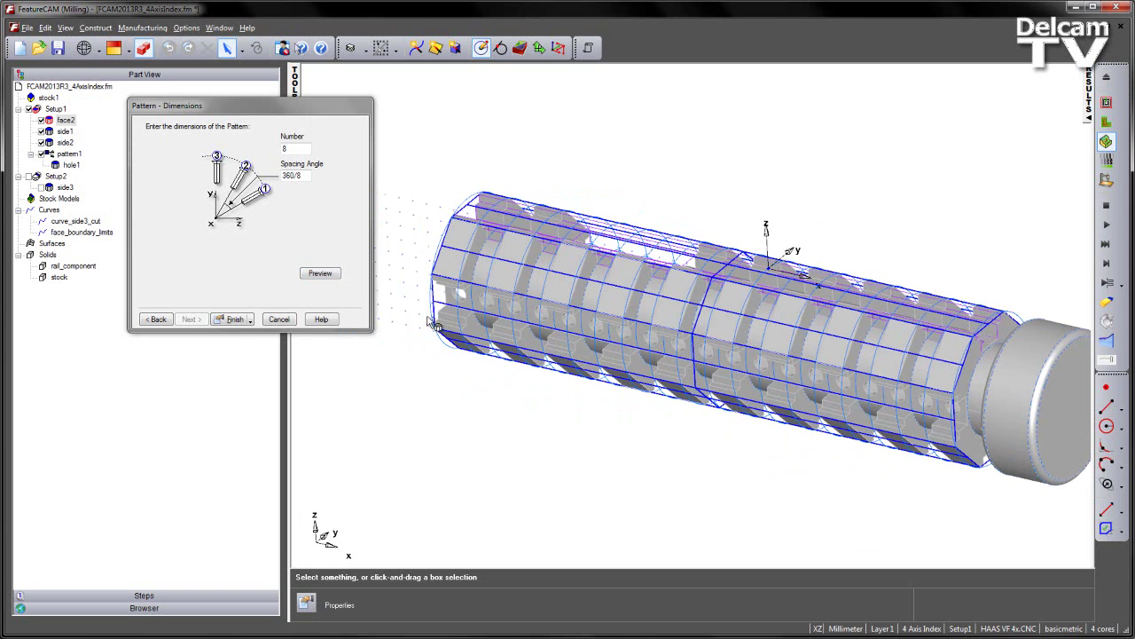
pyautogui.click(234, 320)
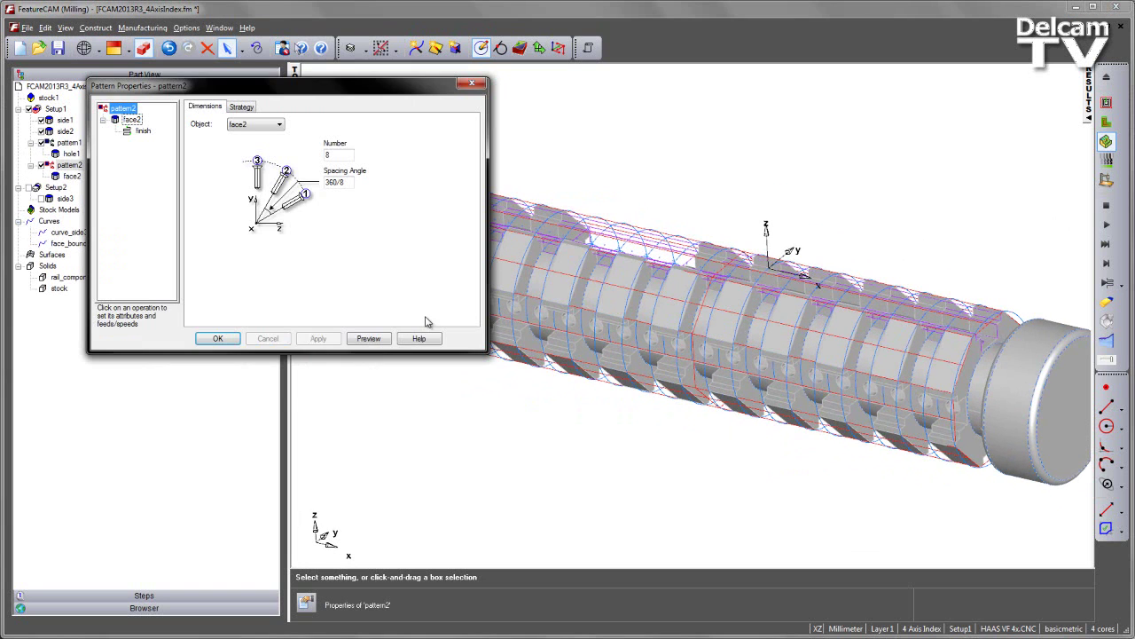
pyautogui.click(218, 338)
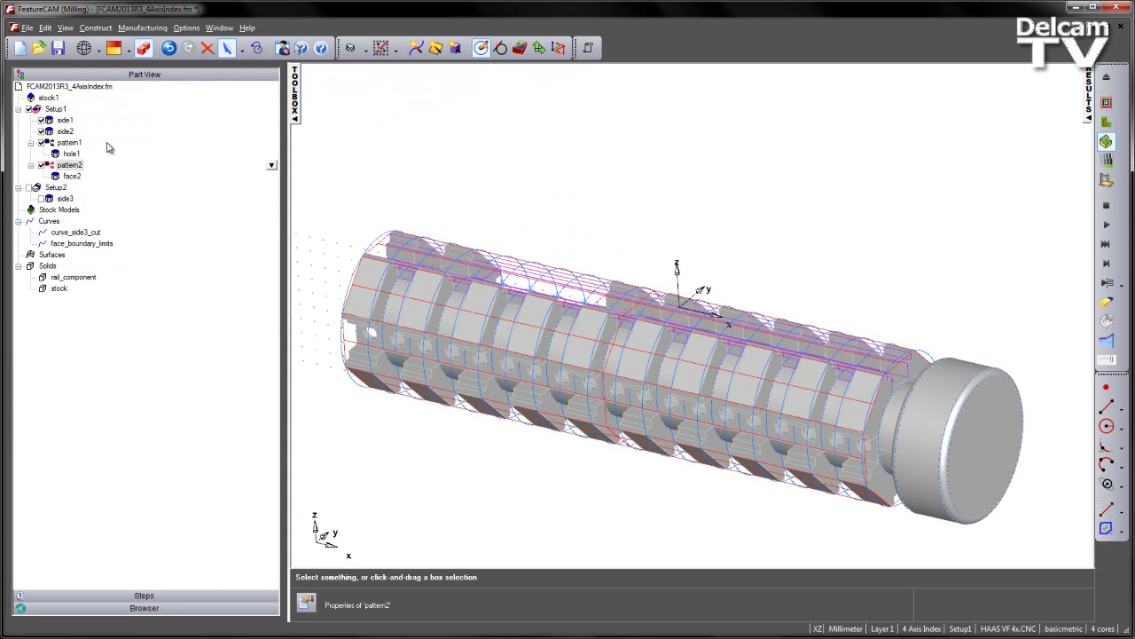
# - Pattern side1 four times at 90° around the index axis as pattern3
pyautogui.click(65, 121)
pyautogui.click(519, 48)
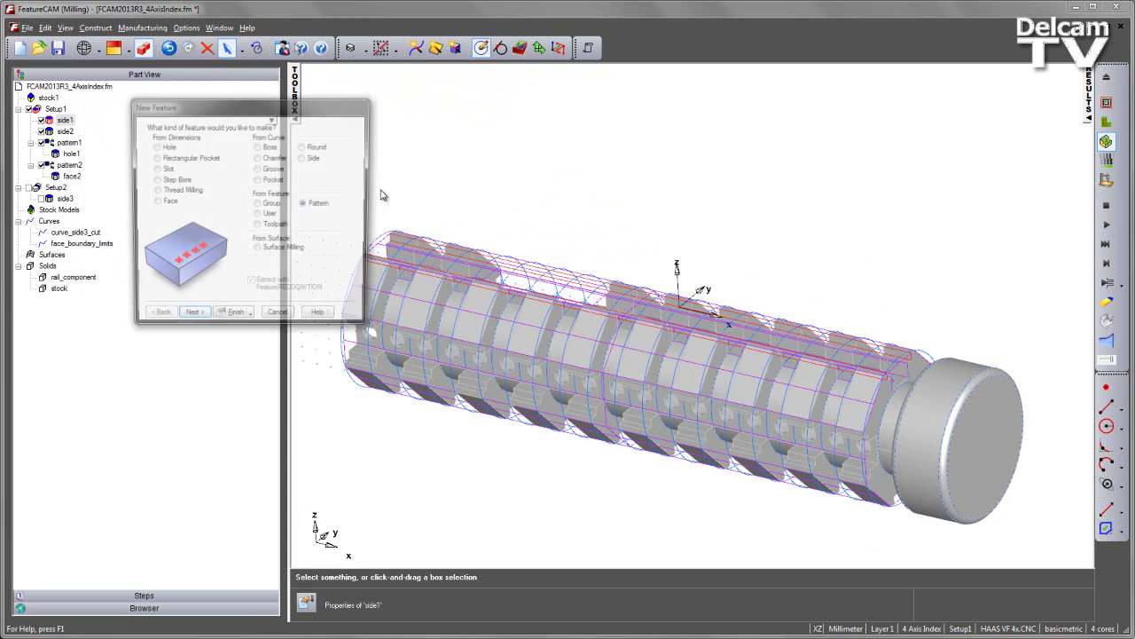
pyautogui.click(191, 319)
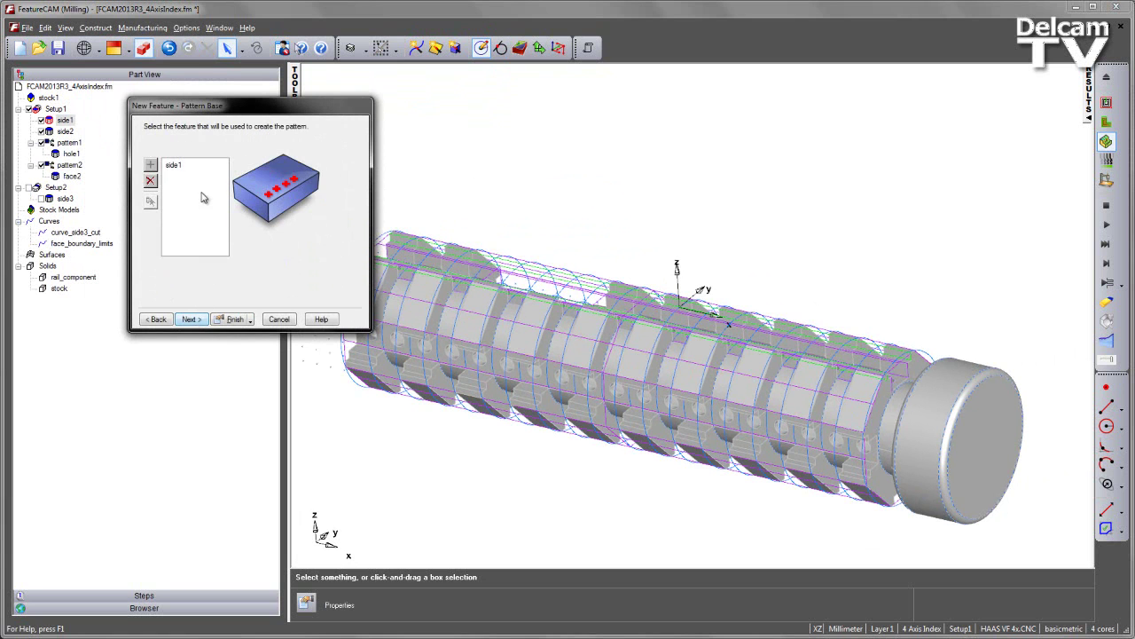
pyautogui.click(189, 319)
pyautogui.click(181, 175)
pyautogui.click(190, 319)
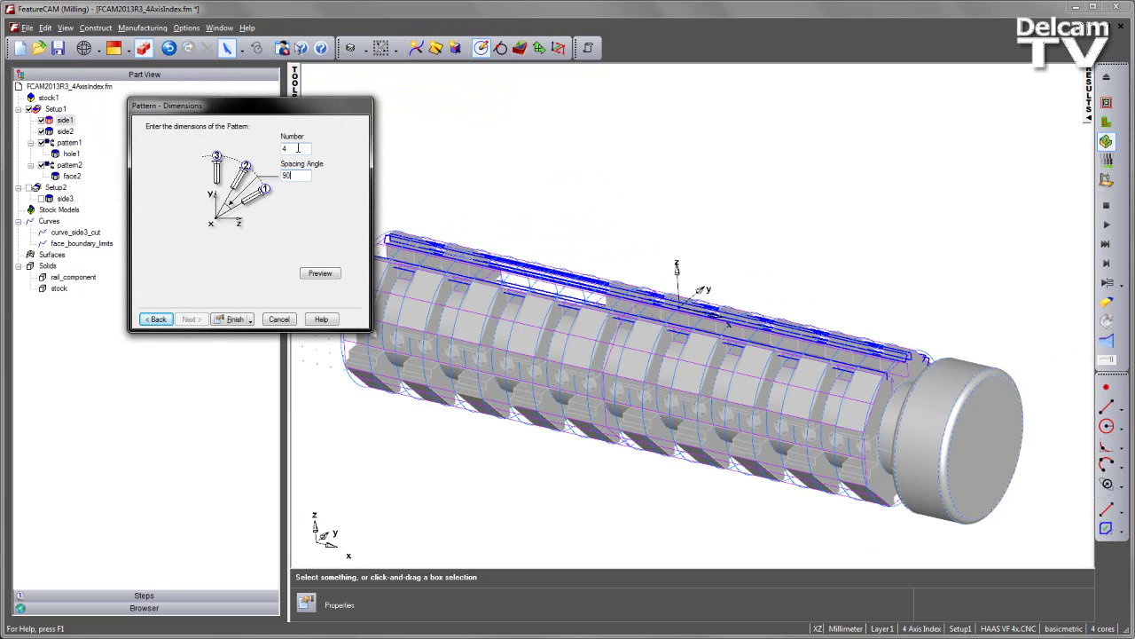
pyautogui.click(236, 318)
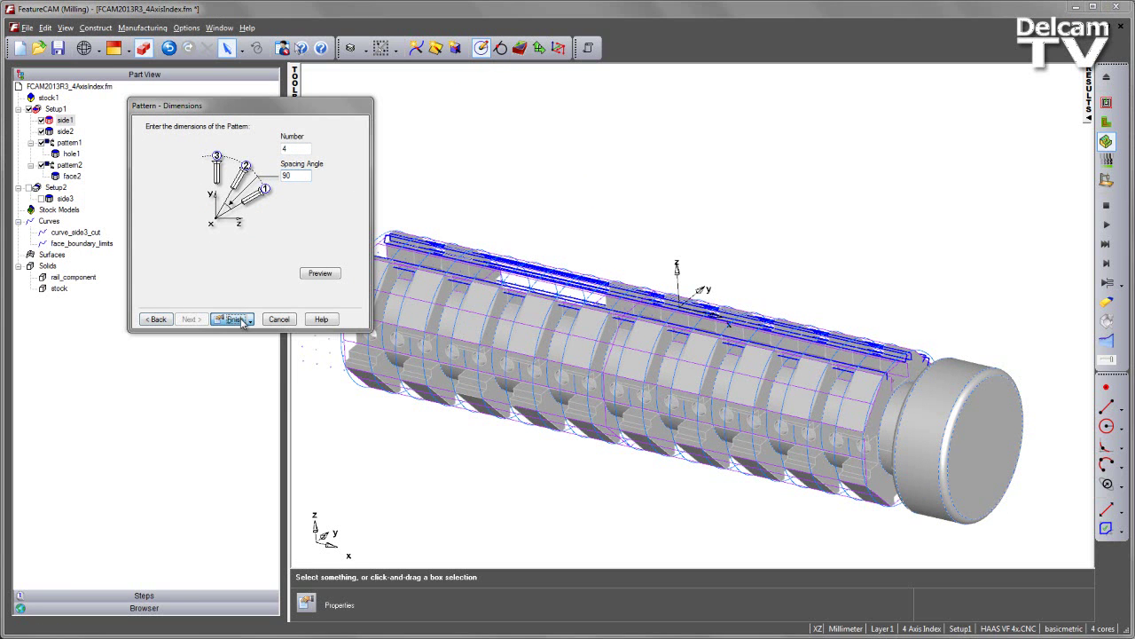
pyautogui.click(224, 341)
# - Pattern side2 four times at 90° around the index axis as pattern4
pyautogui.click(66, 120)
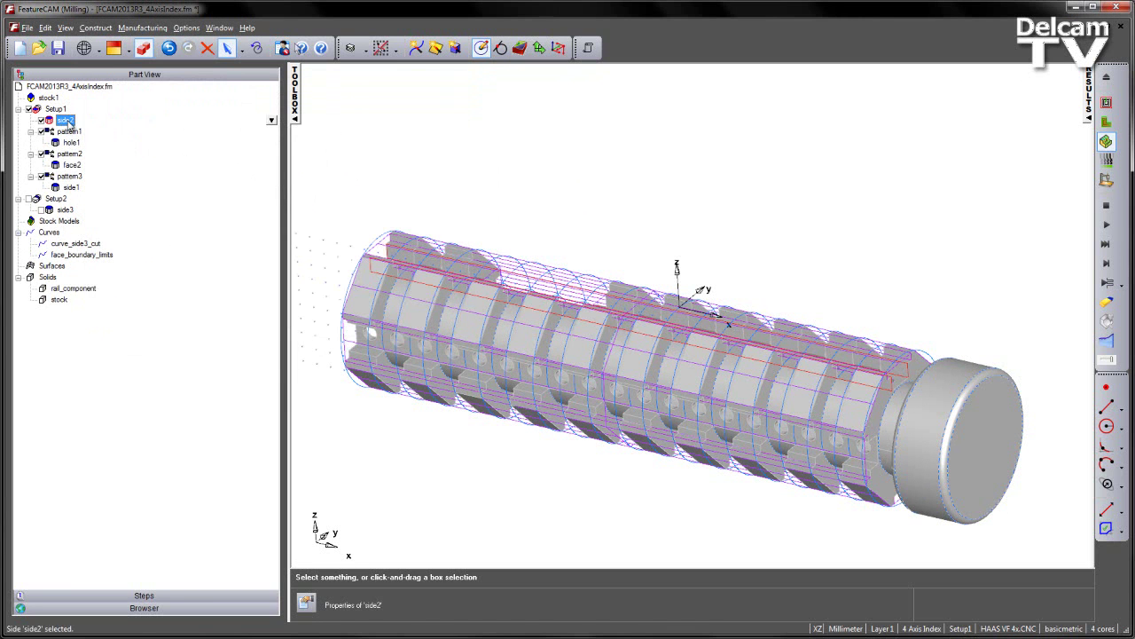
pyautogui.click(480, 48)
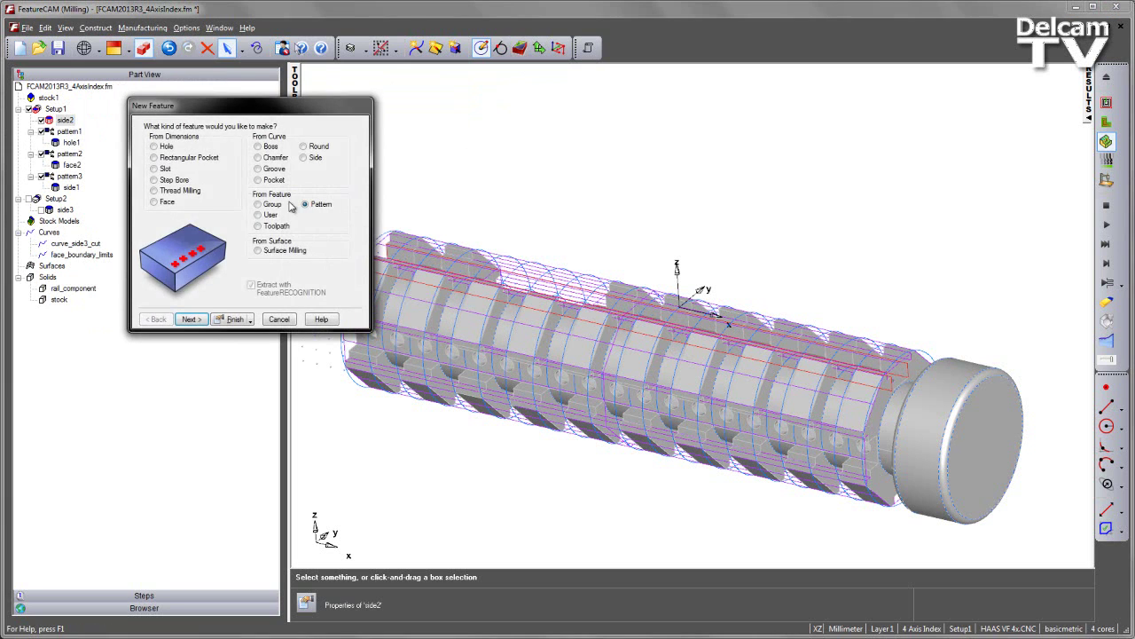
pyautogui.click(193, 320)
pyautogui.click(191, 319)
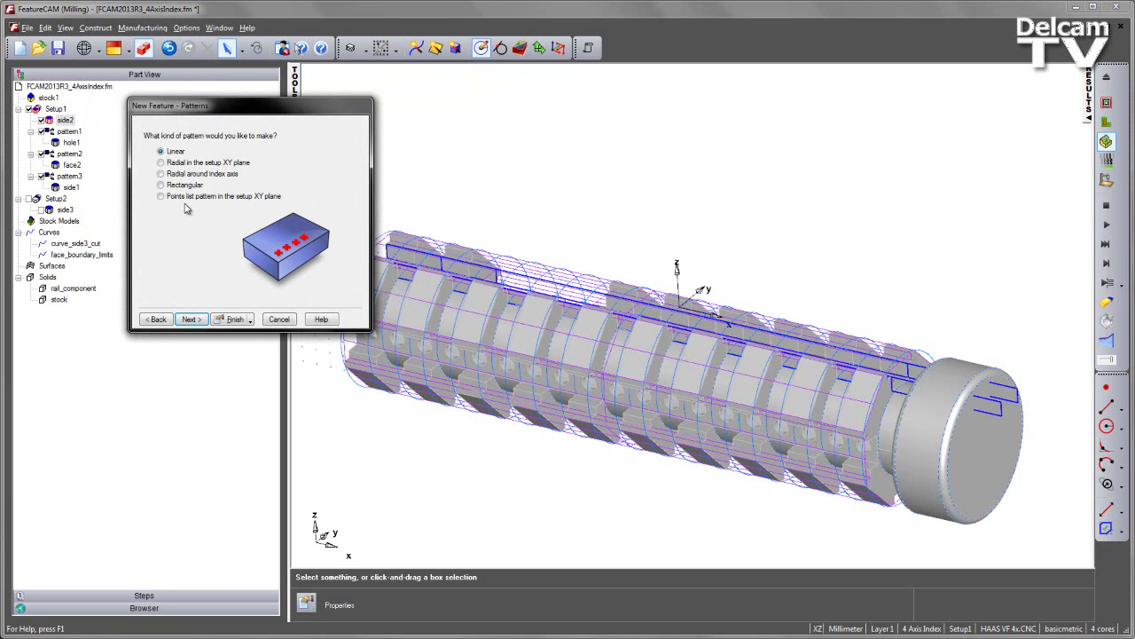
pyautogui.click(183, 175)
pyautogui.click(191, 319)
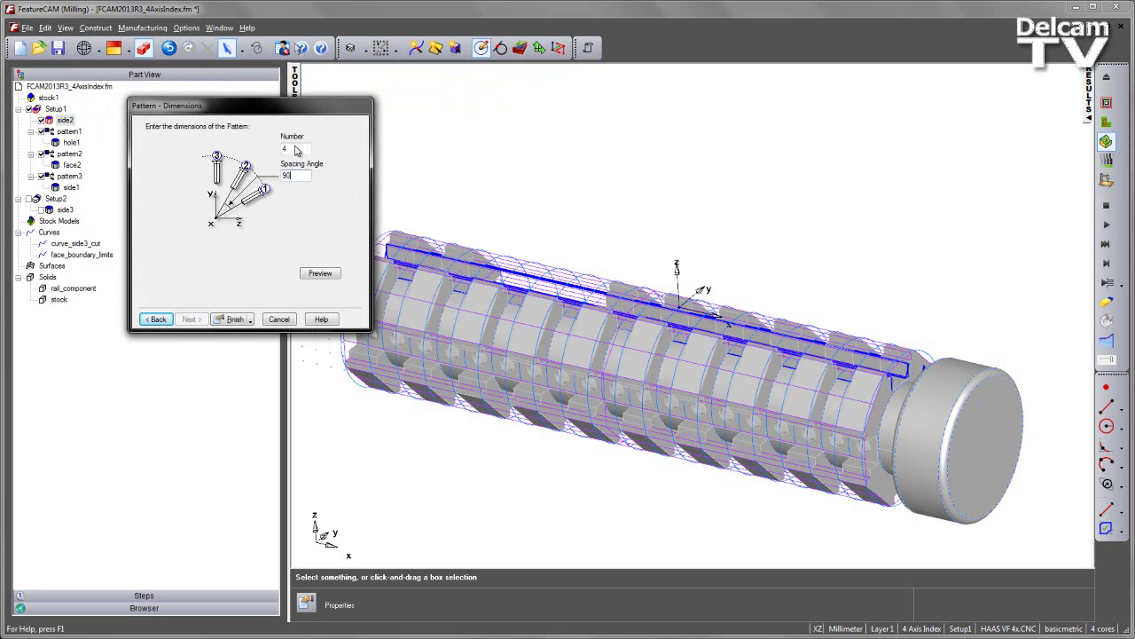
pyautogui.click(235, 320)
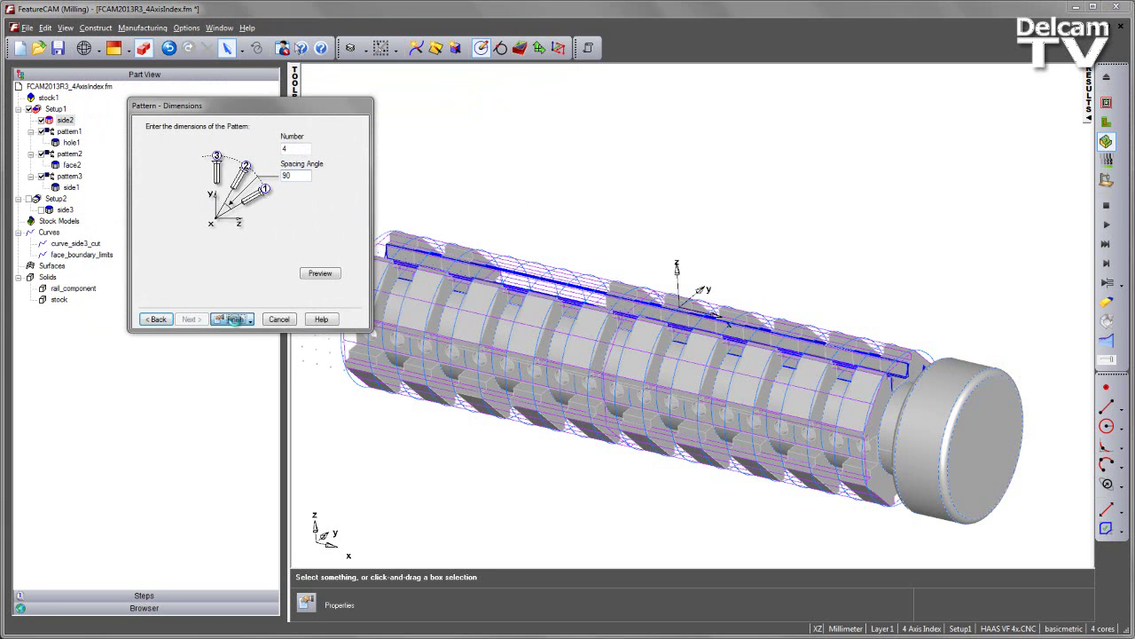
pyautogui.click(227, 341)
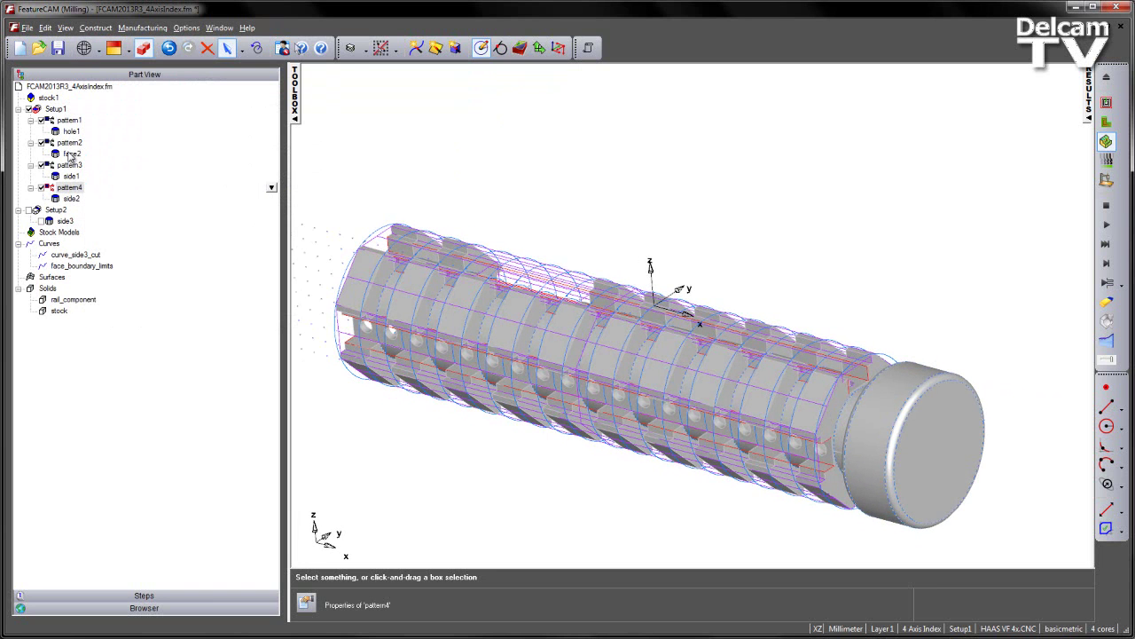
# - Start a radial pattern of the hole pattern pattern1 around the index axis
pyautogui.click(69, 119)
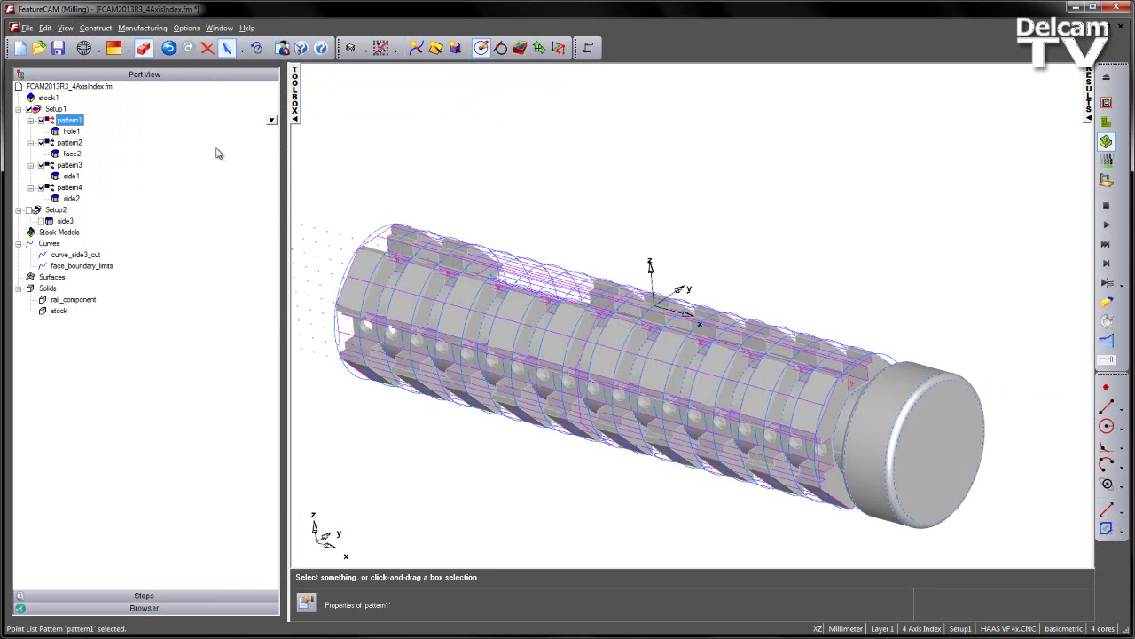
pyautogui.click(69, 130)
pyautogui.click(519, 47)
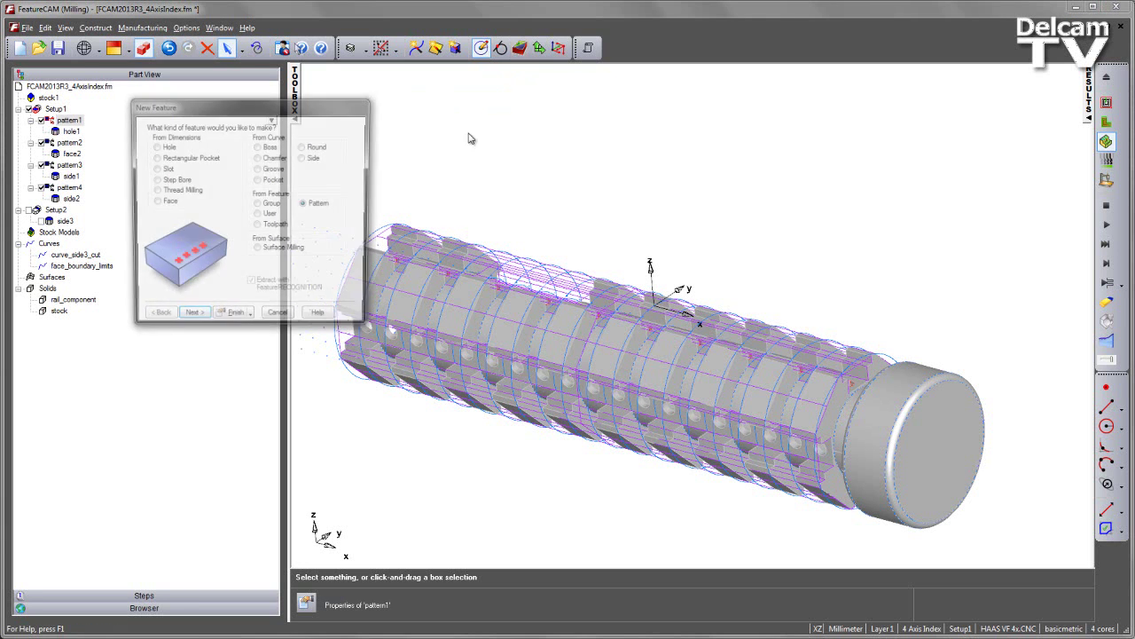
pyautogui.click(191, 319)
pyautogui.click(191, 319)
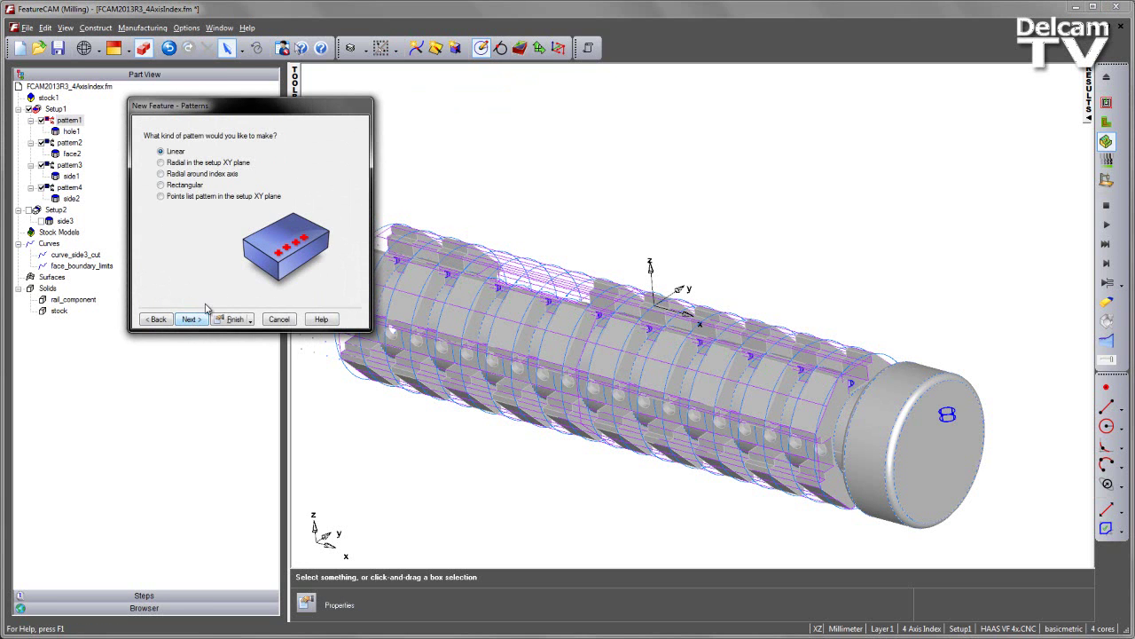
pyautogui.click(182, 174)
pyautogui.click(193, 321)
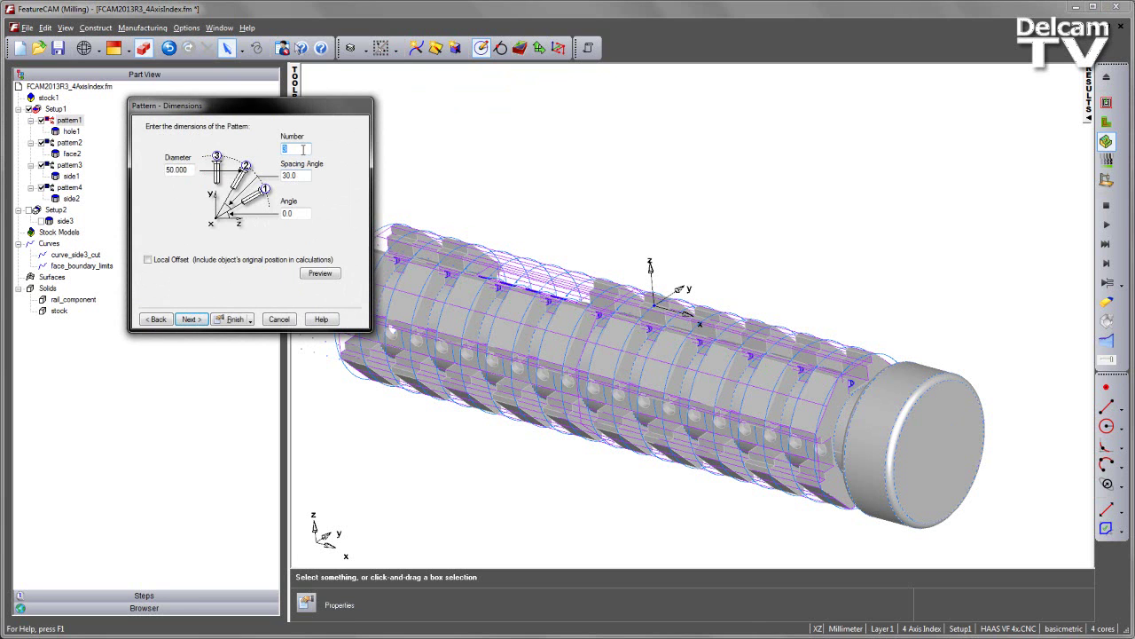
# - Set a 90° spacing angle, preview, and finish pattern5 with four hole copies
pyautogui.press('Tab')
pyautogui.press('Tab')
pyautogui.write('90')
pyautogui.click(323, 276)
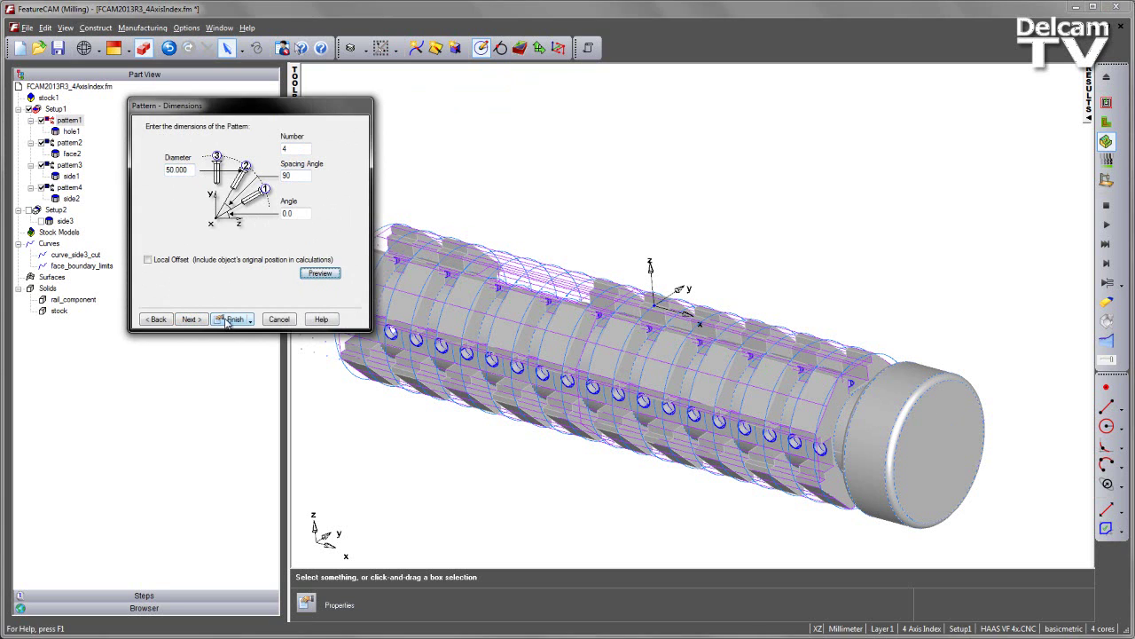
pyautogui.click(228, 324)
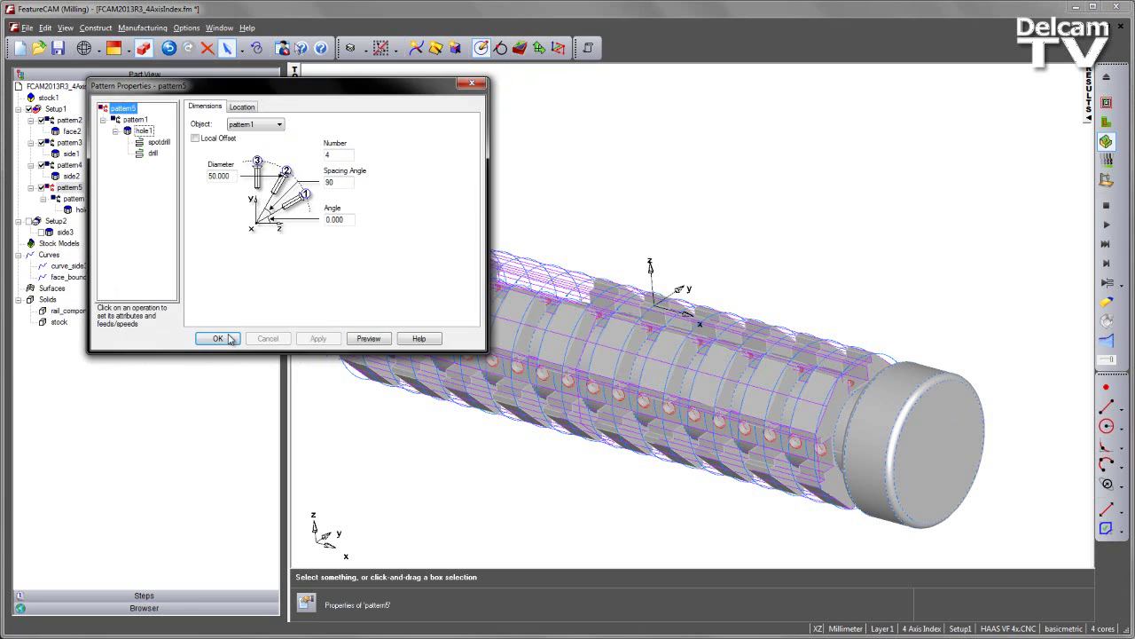
pyautogui.click(224, 334)
pyautogui.moveTo(609, 275); pyautogui.dragTo(621, 284, button='middle')
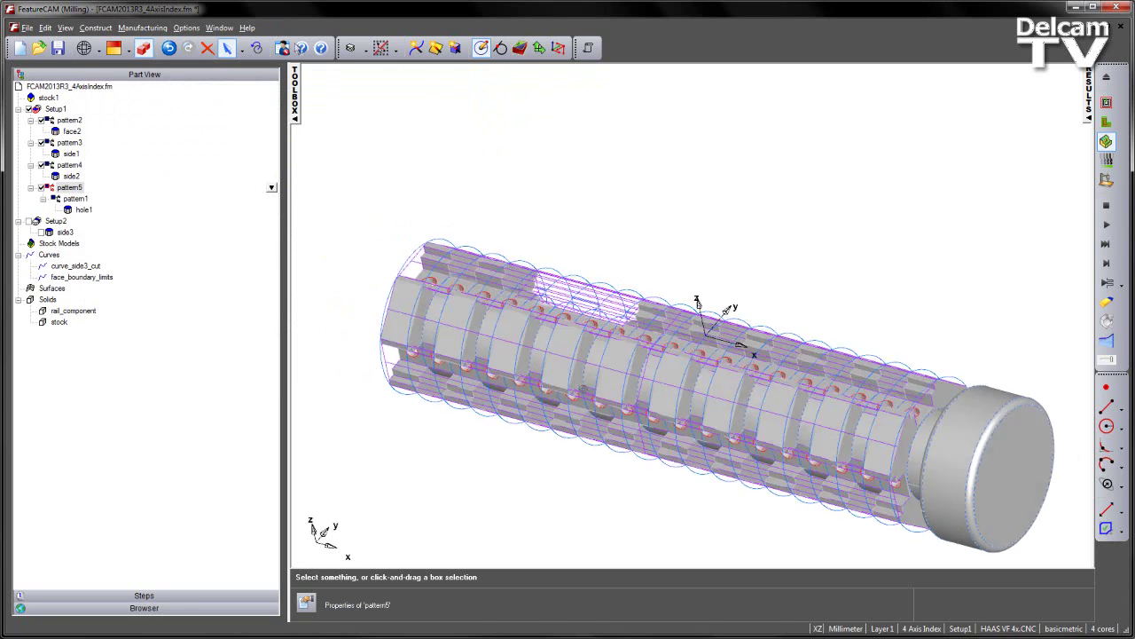
pyautogui.moveTo(548, 337); pyautogui.dragTo(510, 271, button='middle')
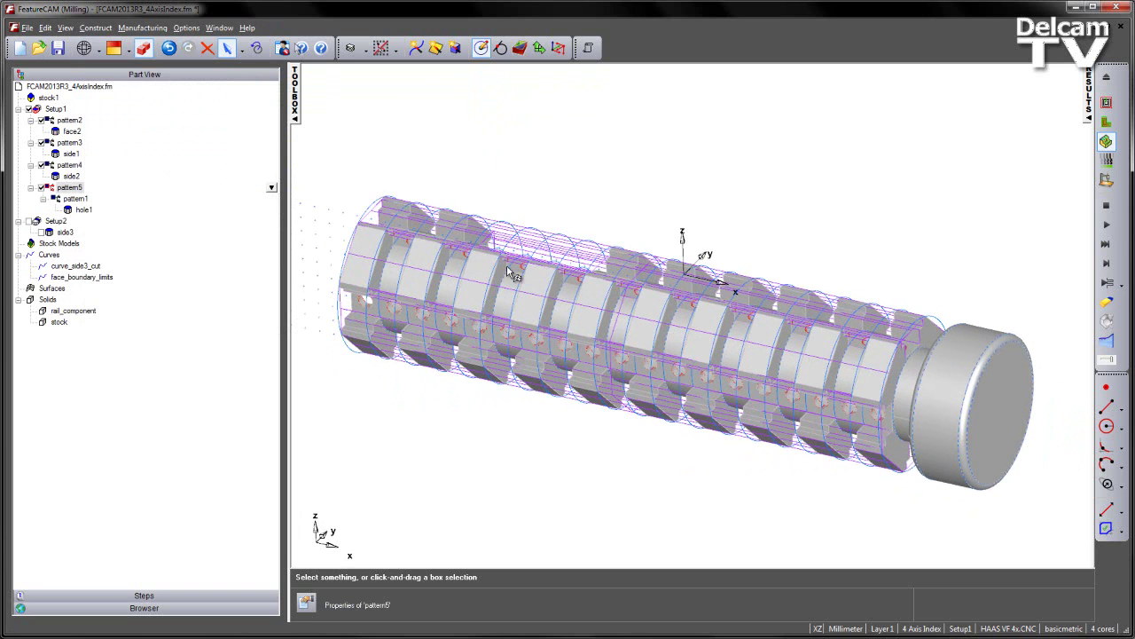
# - Play the 3D toolpath simulation of the indexed part with all five patterns
pyautogui.click(1106, 225)
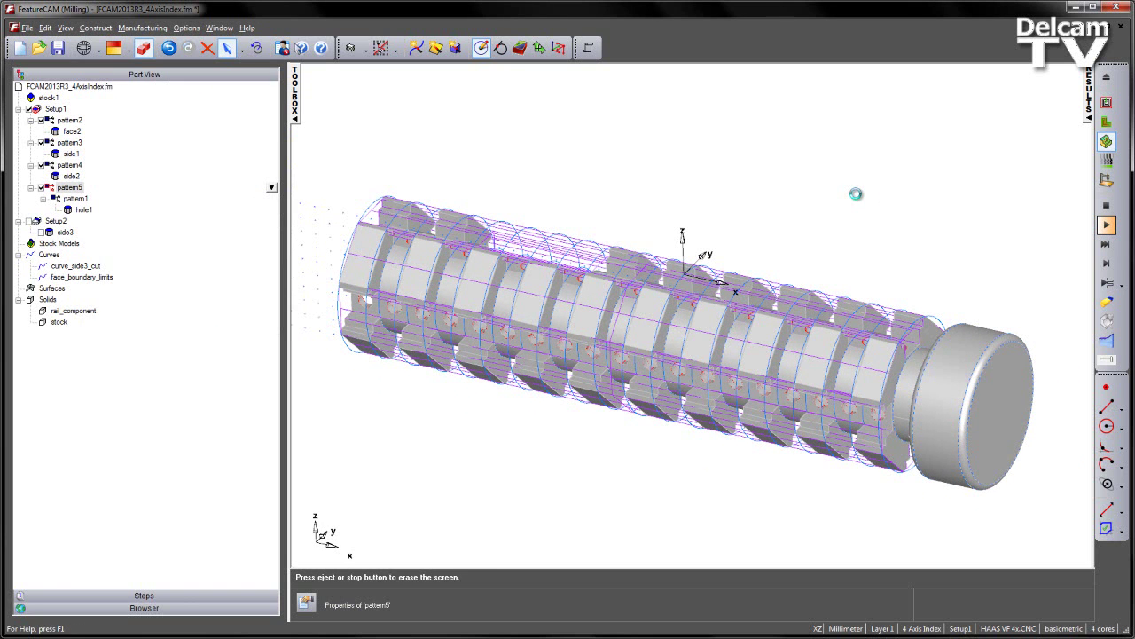